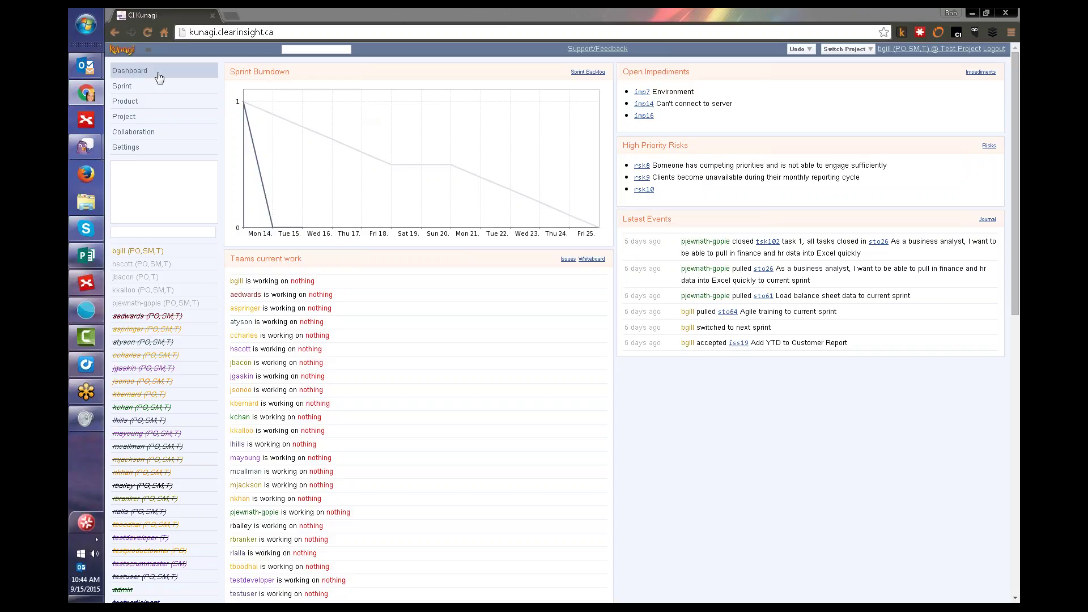
Examine the product backlog story about seeing each team member's status, including its available themes and qualities, without changing them
left_click(128, 106)
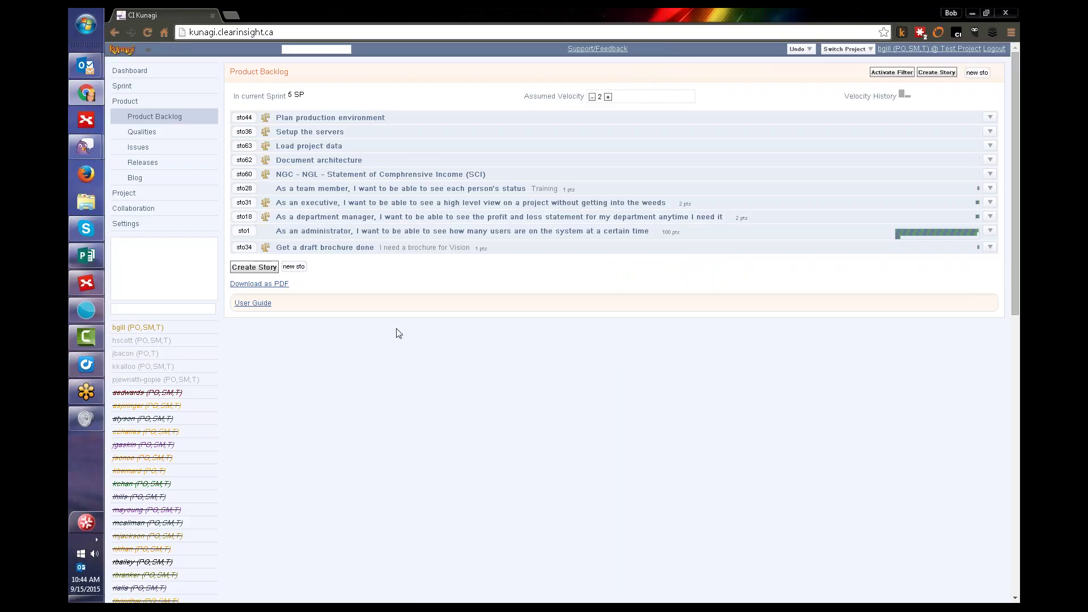
left_click(341, 192)
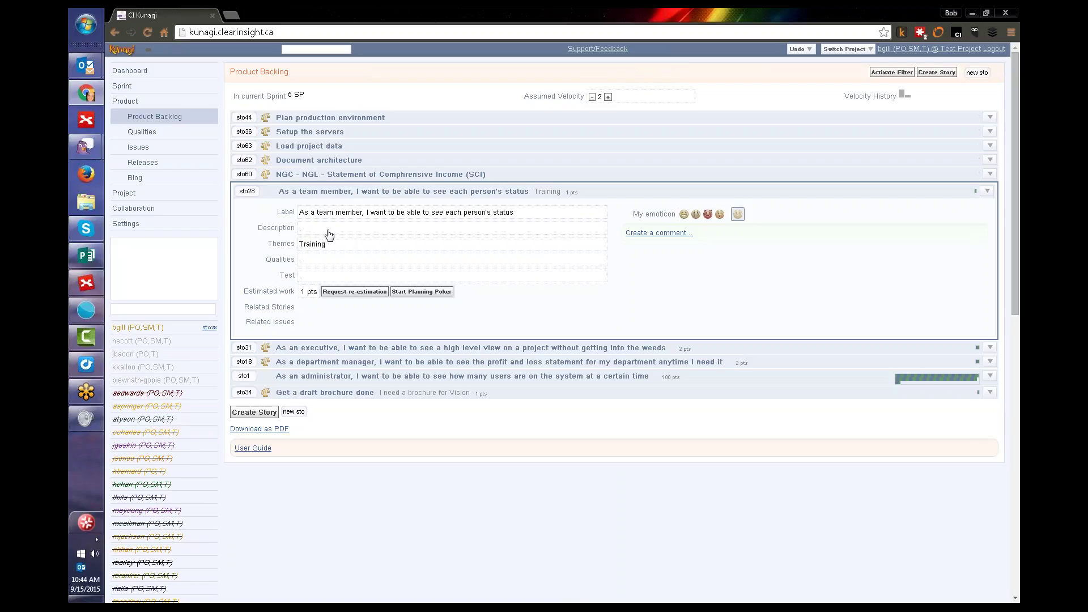
left_click(347, 245)
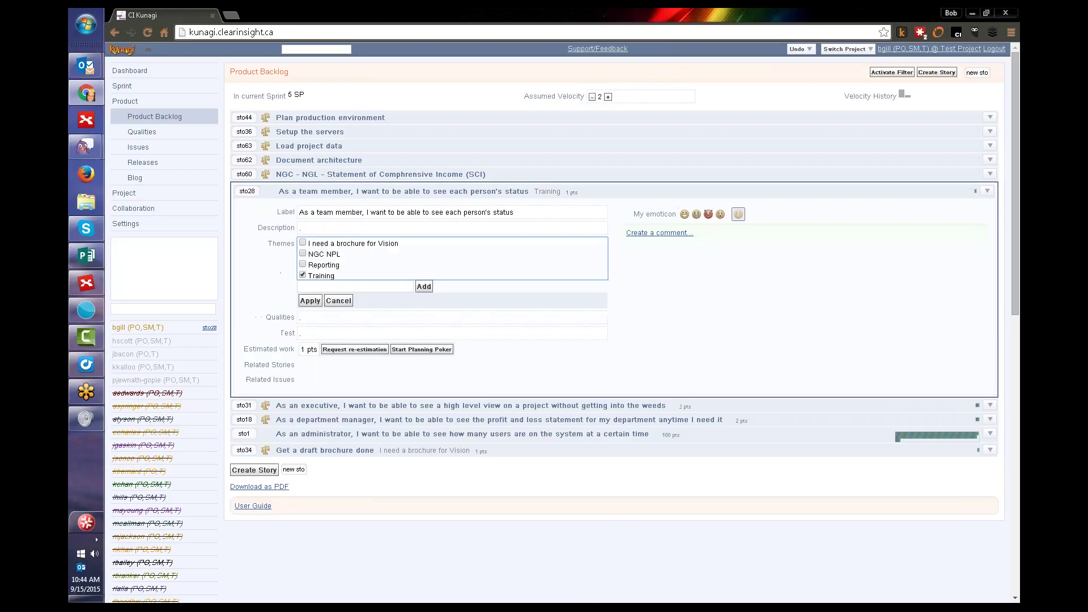
left_click(339, 300)
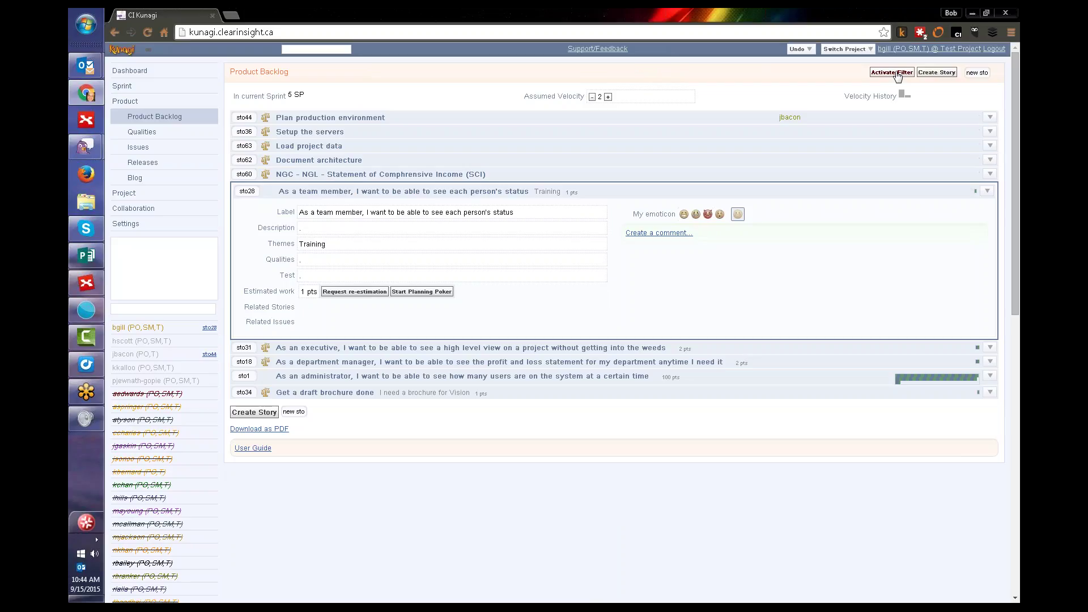
left_click(407, 261)
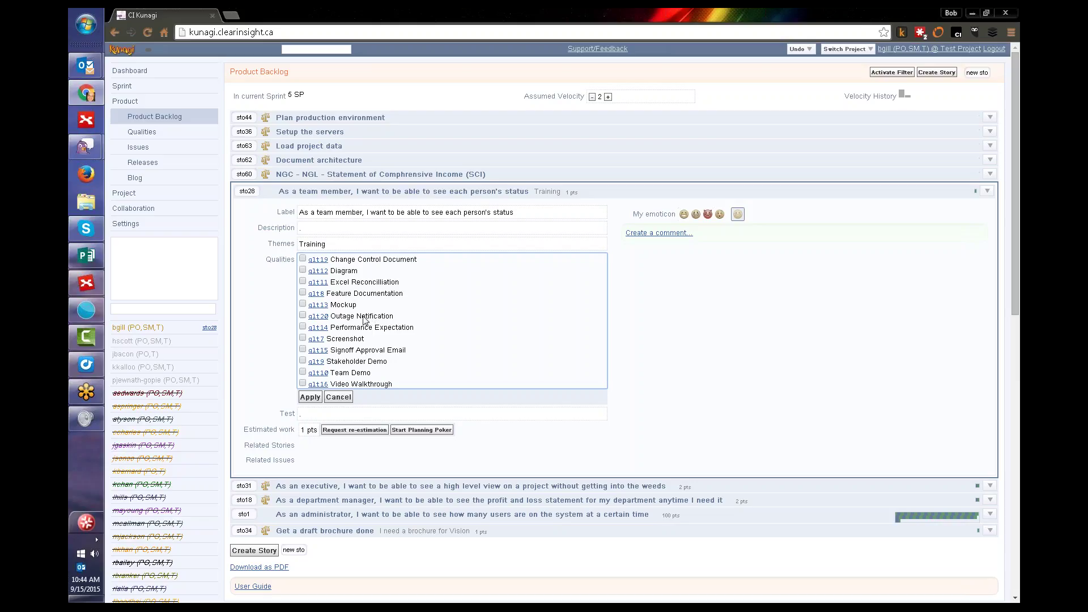
left_click(338, 397)
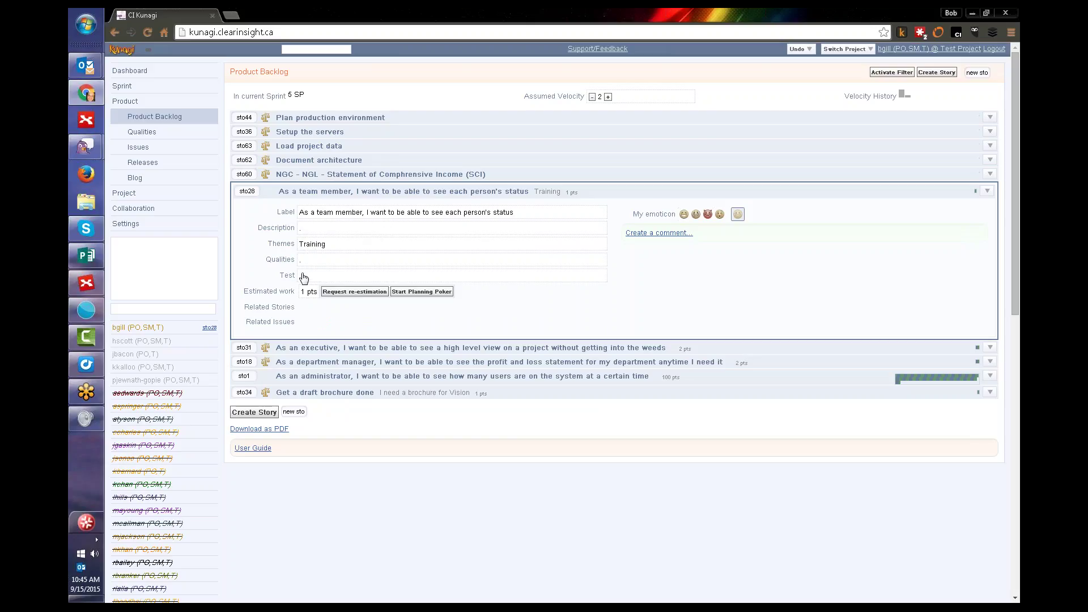
mouse_move(304, 280)
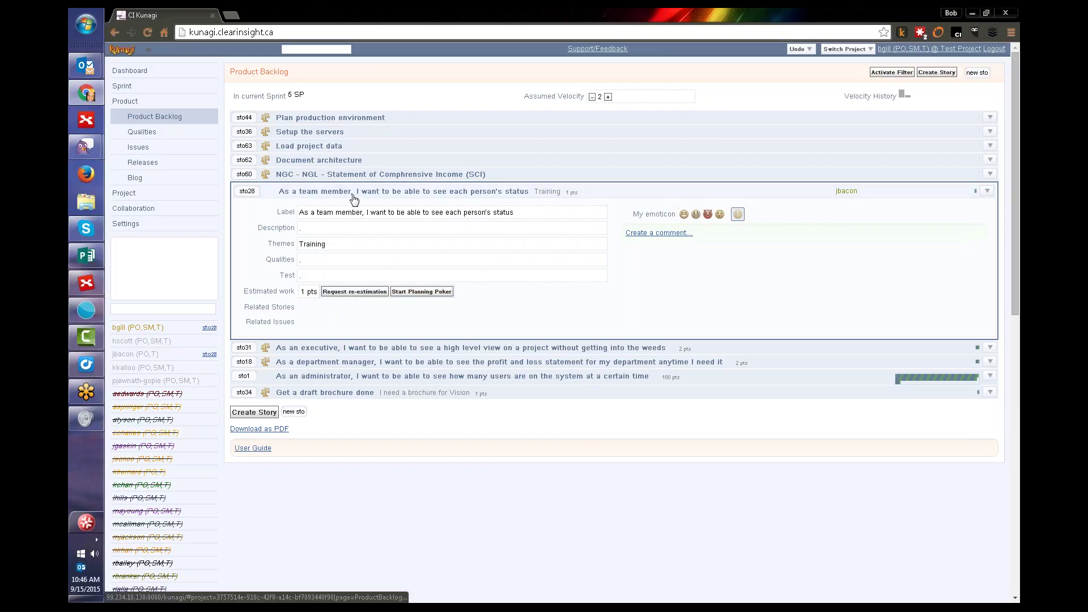
left_click(325, 195)
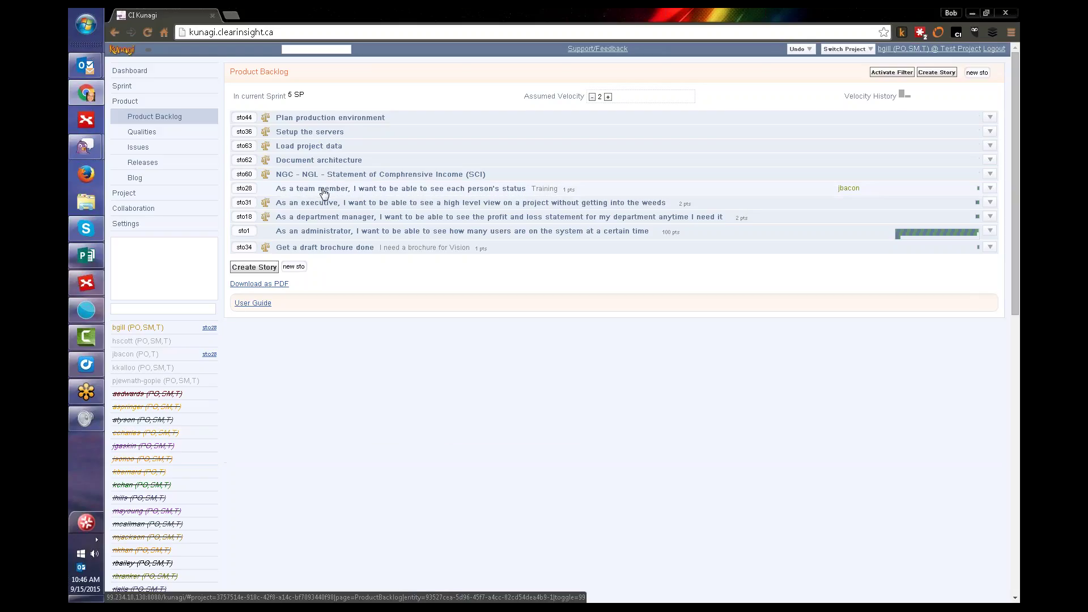
Begin the Load project data story's description with "Create a process to copy data from one SQL table to another"
left_click(301, 147)
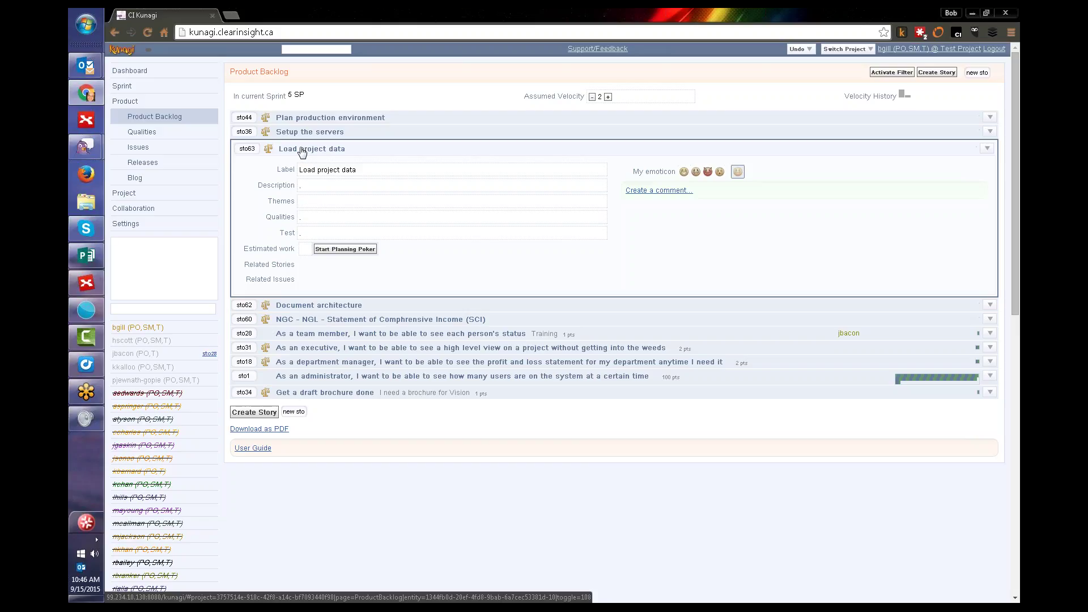
left_click(347, 185)
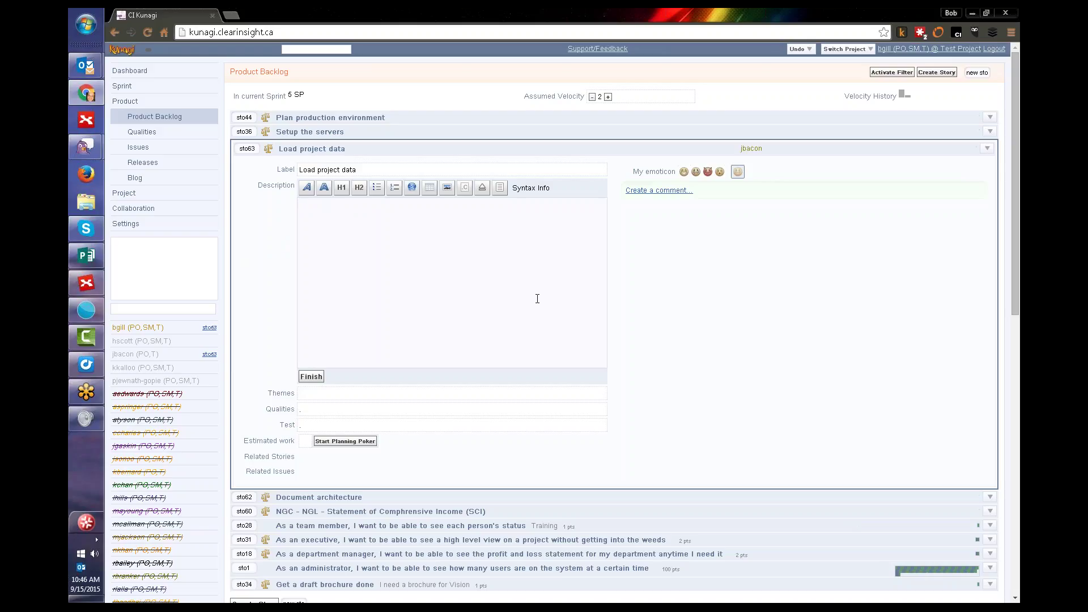
type("Create a process to copy data from one SQL table to another")
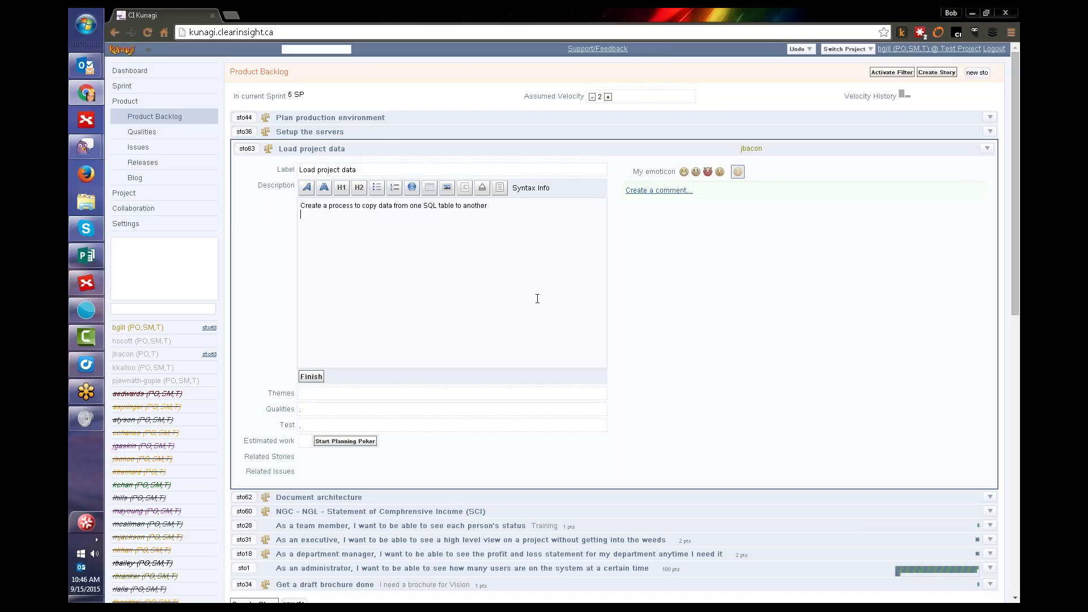
Add and save a second description paragraph: "This story is considered complete, once a process is available to copy the data from one table to another."
key("Return")
key("Return")
type("This story is considered complete, once a process is available to")
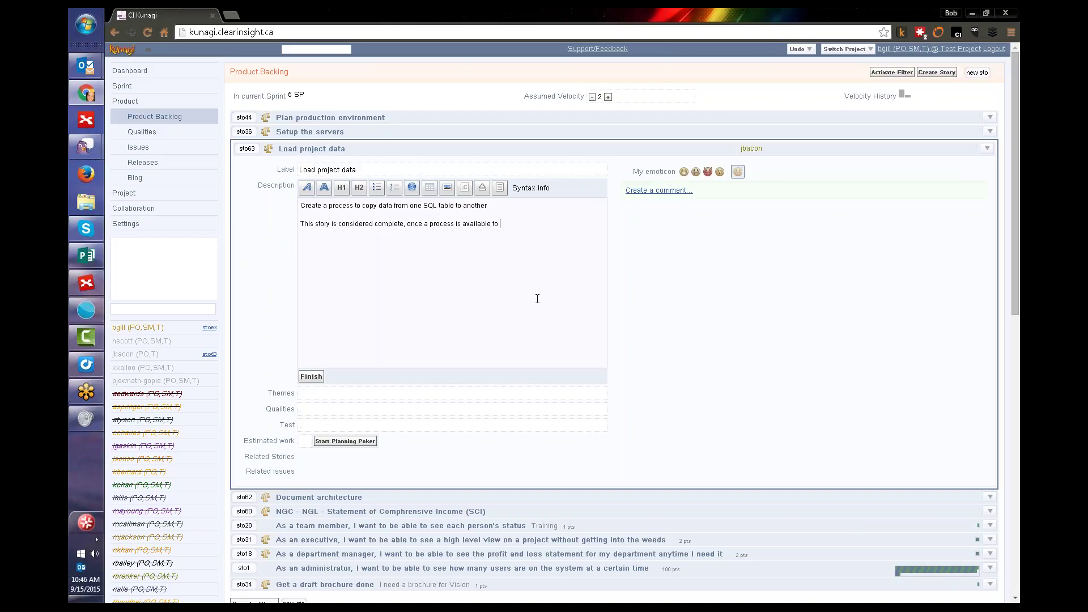
type(" copy the data from one table to another.")
left_click(315, 378)
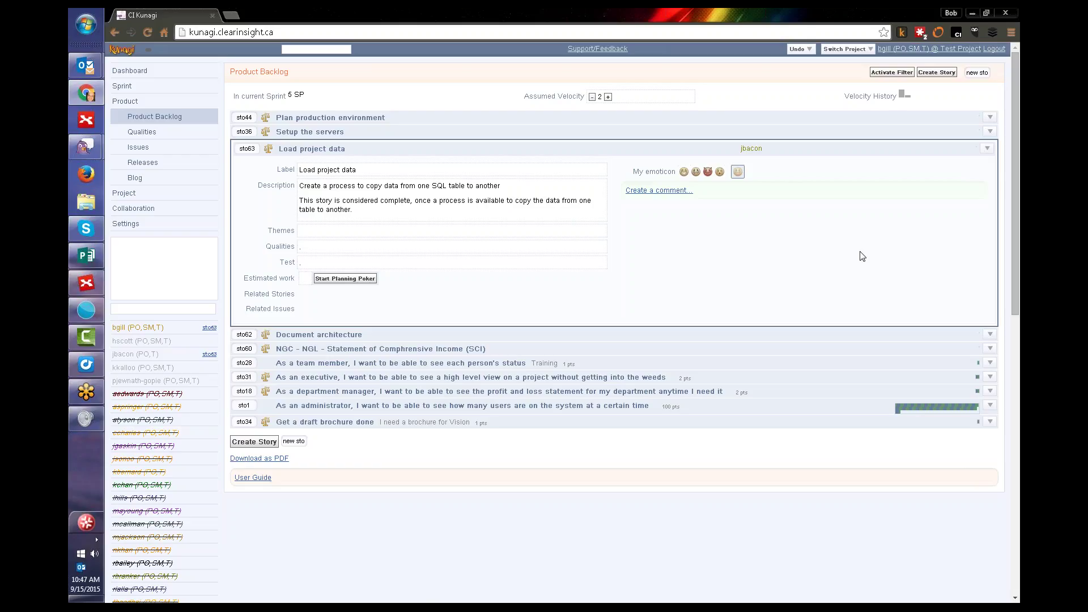
Run Planning Poker for the Load project data story, voting 1 point, revealing the votes and closing the session
left_click(329, 279)
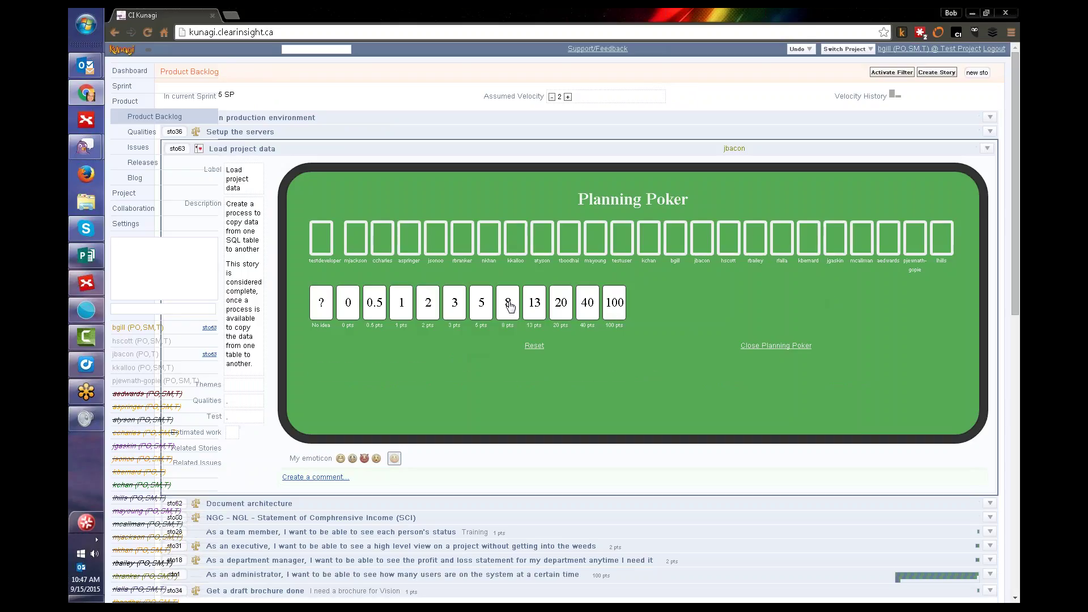
mouse_move(431, 315)
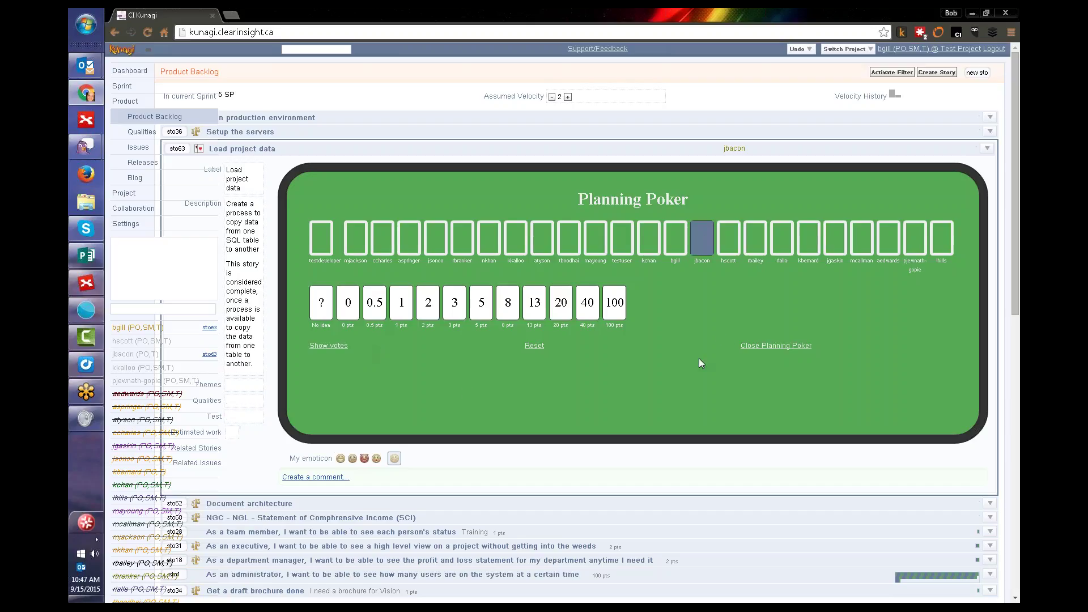
left_click(403, 309)
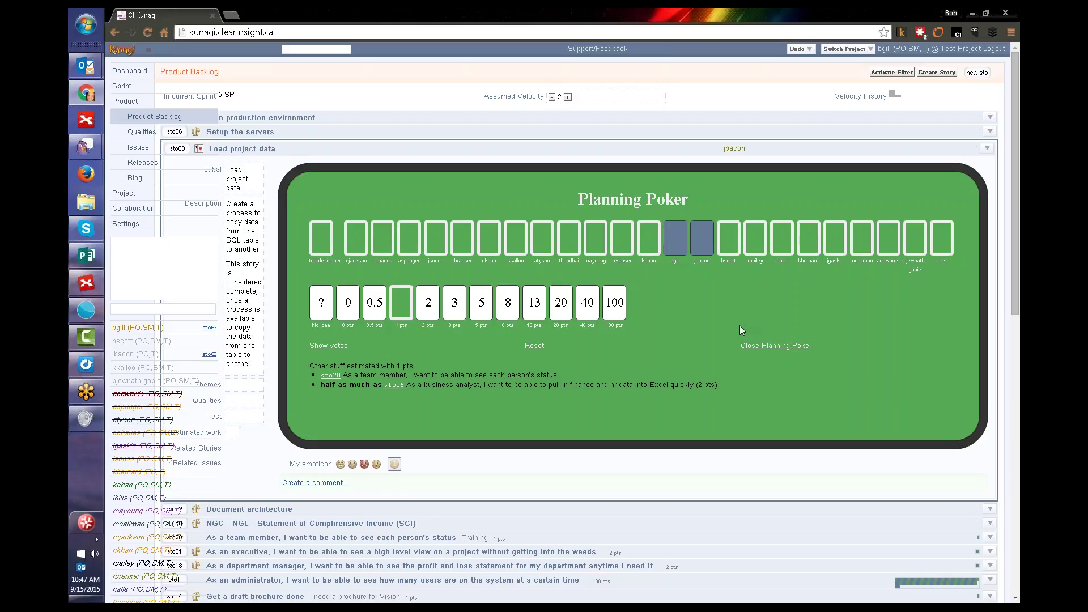
left_click(323, 347)
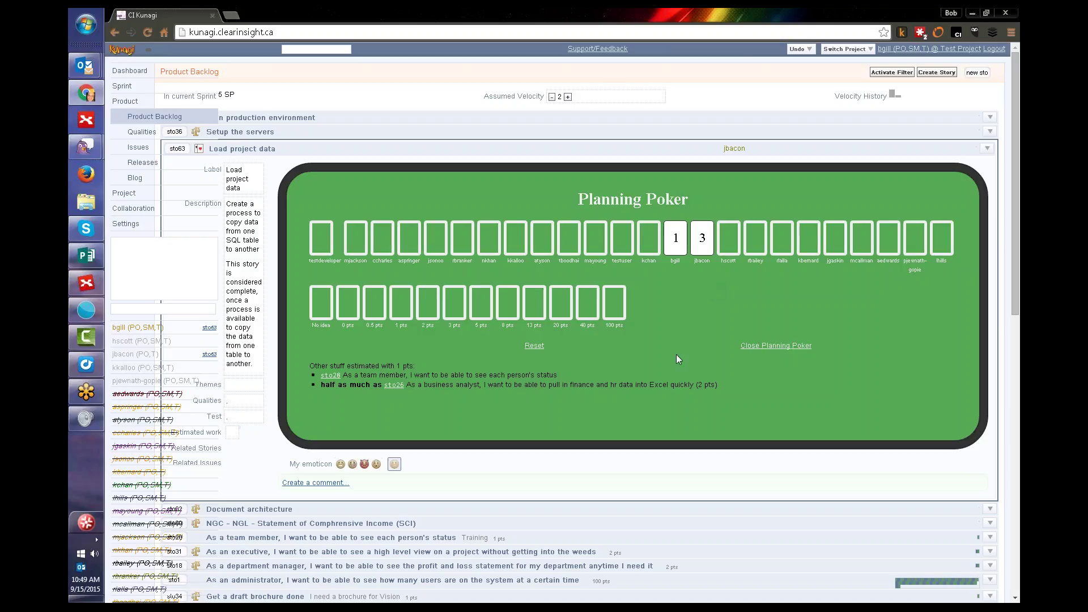
left_click(775, 347)
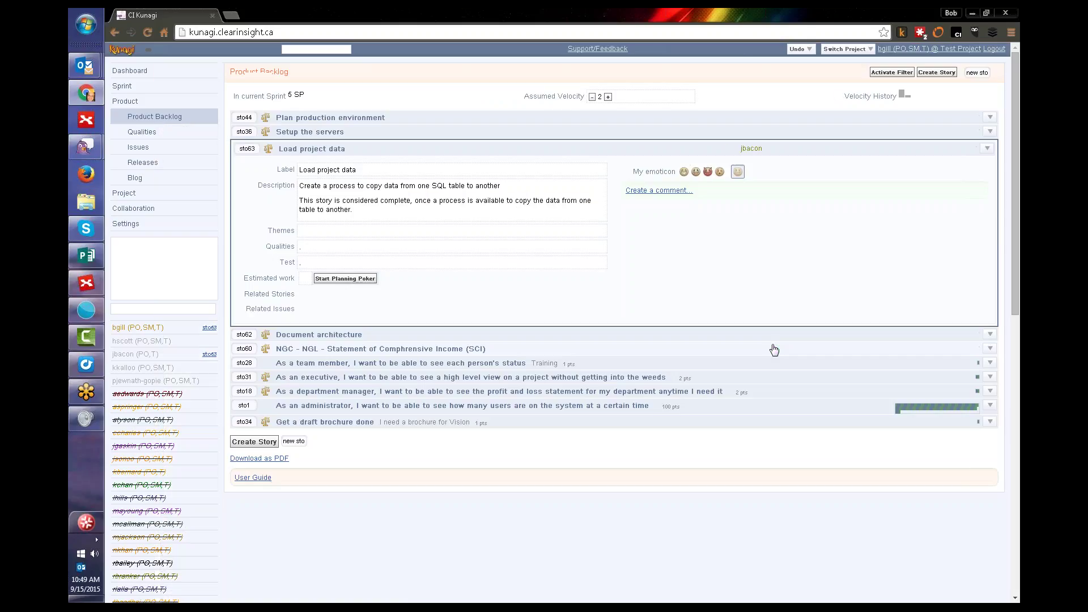
Set the estimated work of the Load project data story to 3 points and collapse the story
left_click(305, 279)
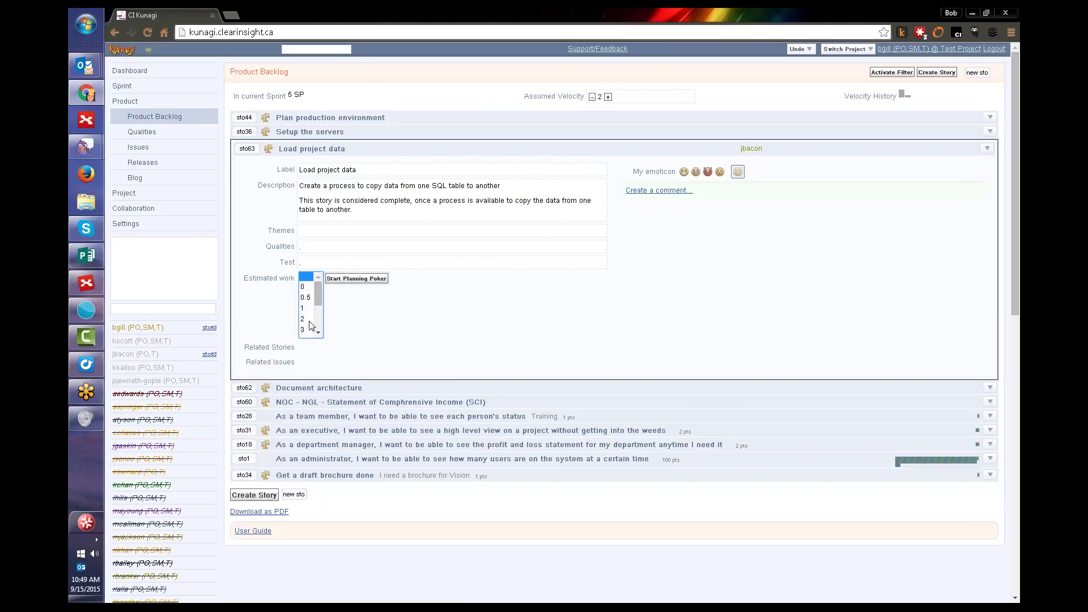
left_click(306, 330)
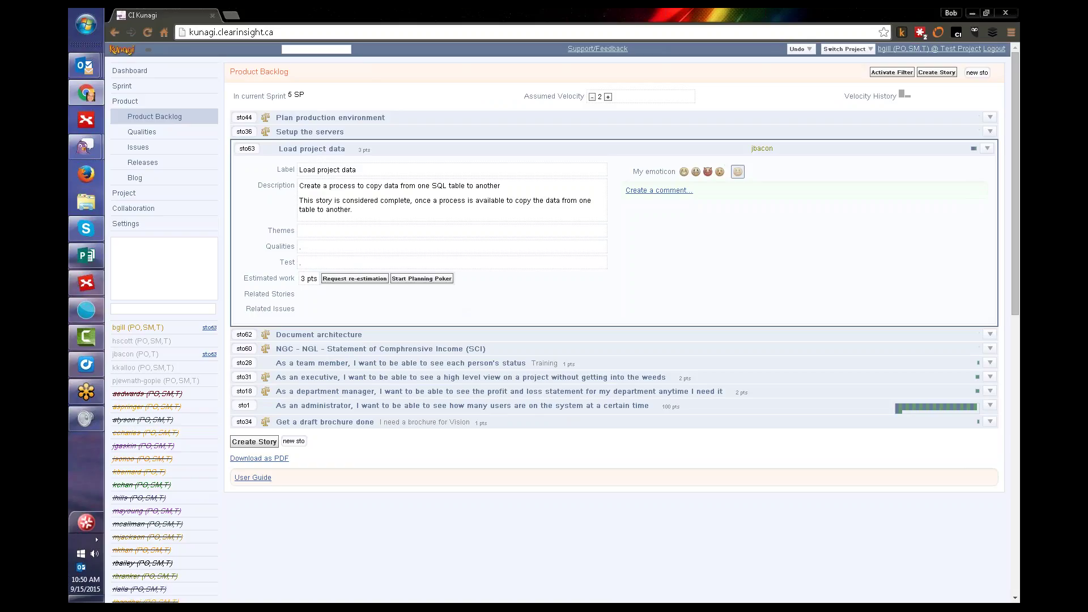
left_click(319, 152)
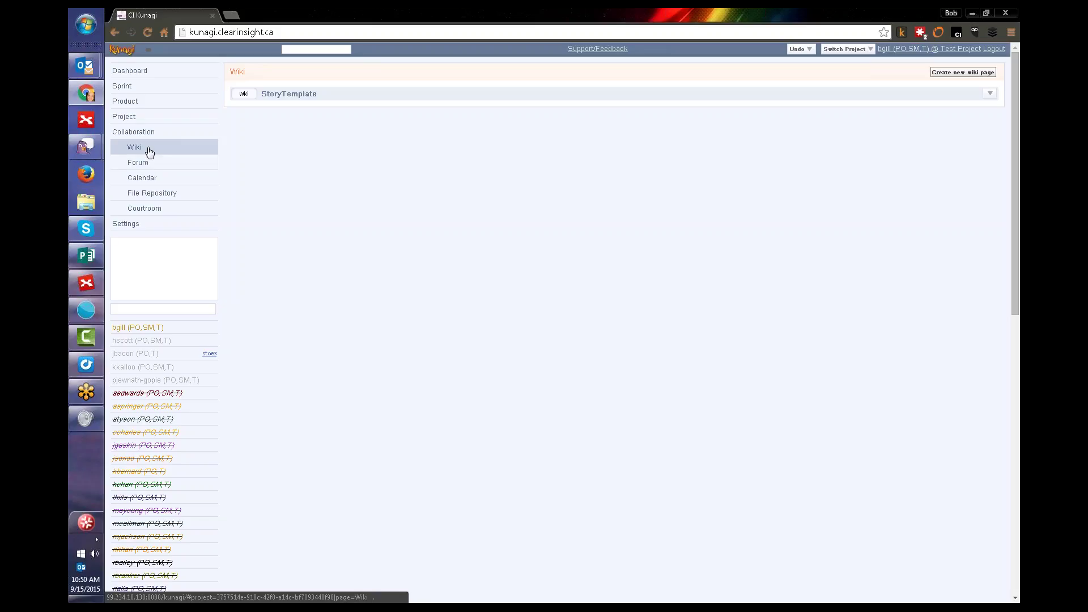
Review the StoryTemplate wiki page's sections from Overview through Followup Opportunities
left_click(310, 100)
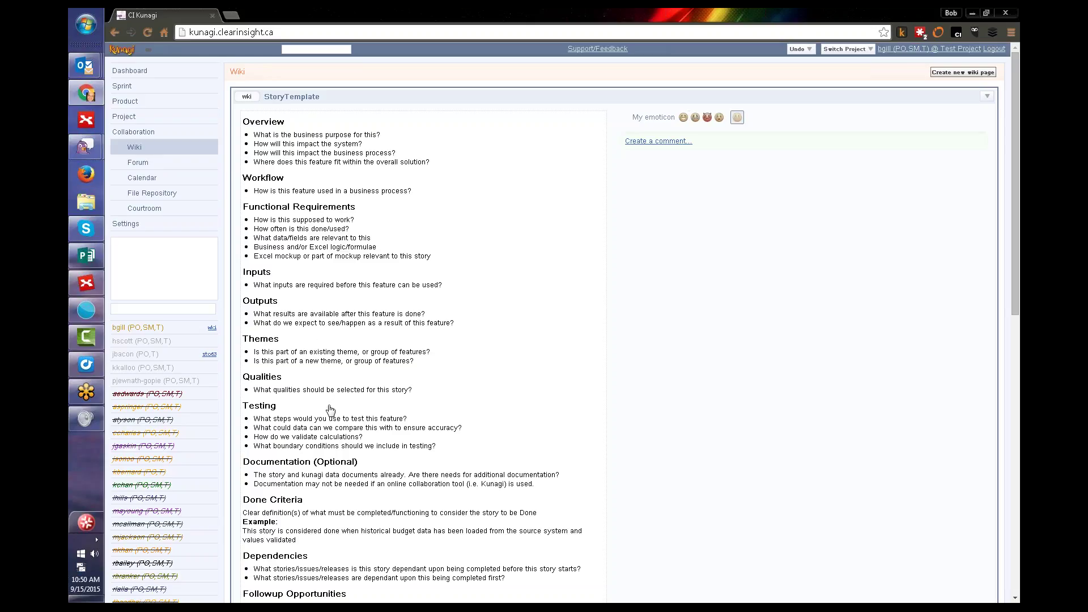
scroll(330, 410, "down", 3)
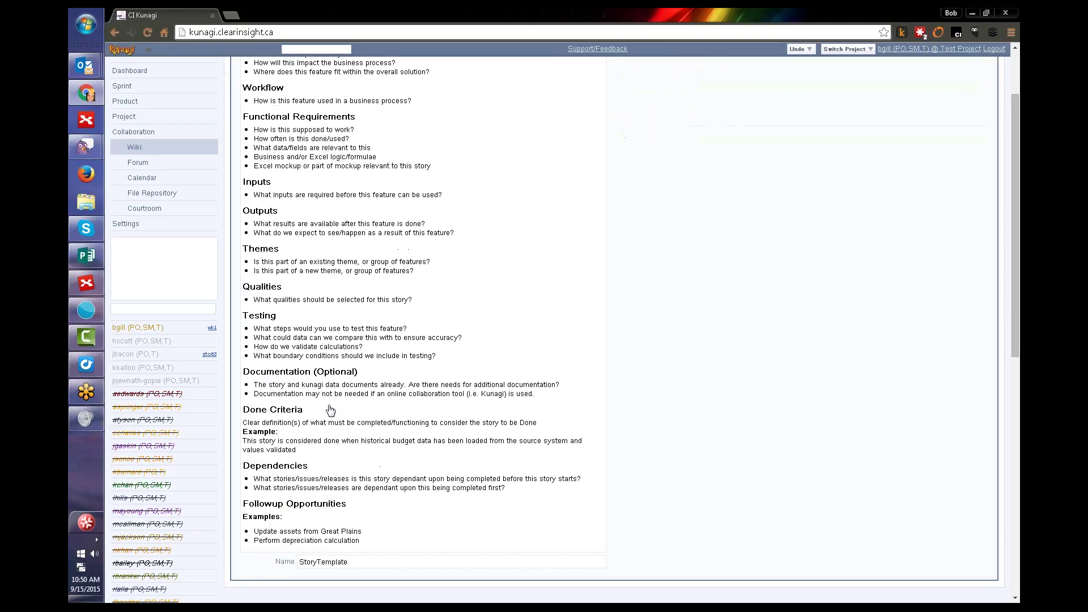
scroll(331, 409, "up", 3)
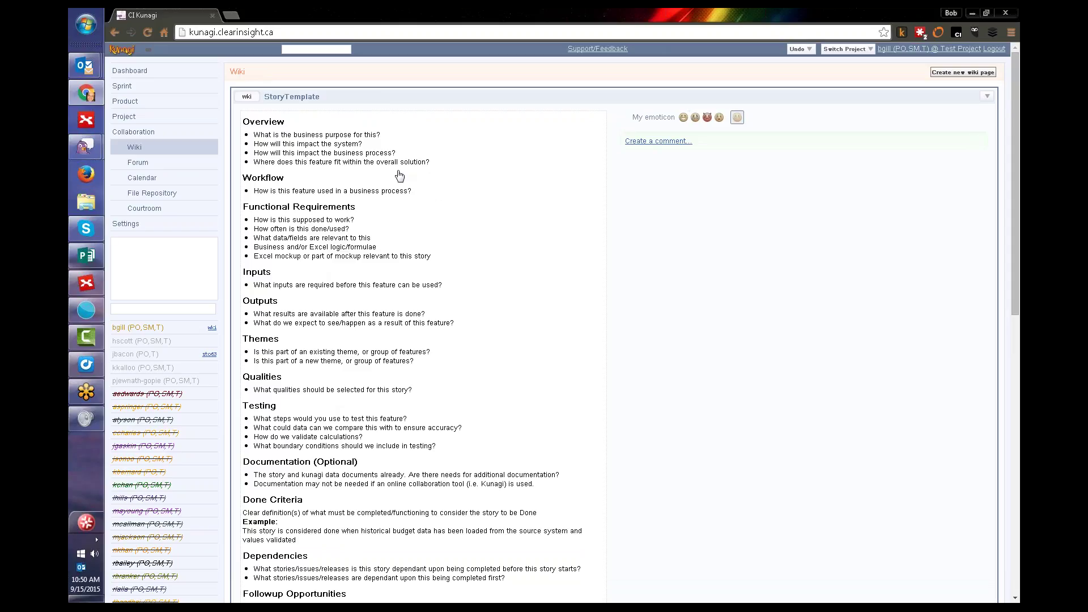
In the product backlog, move the executive's high-level view story below Load project data and Plan production environment below the department manager story
left_click(131, 102)
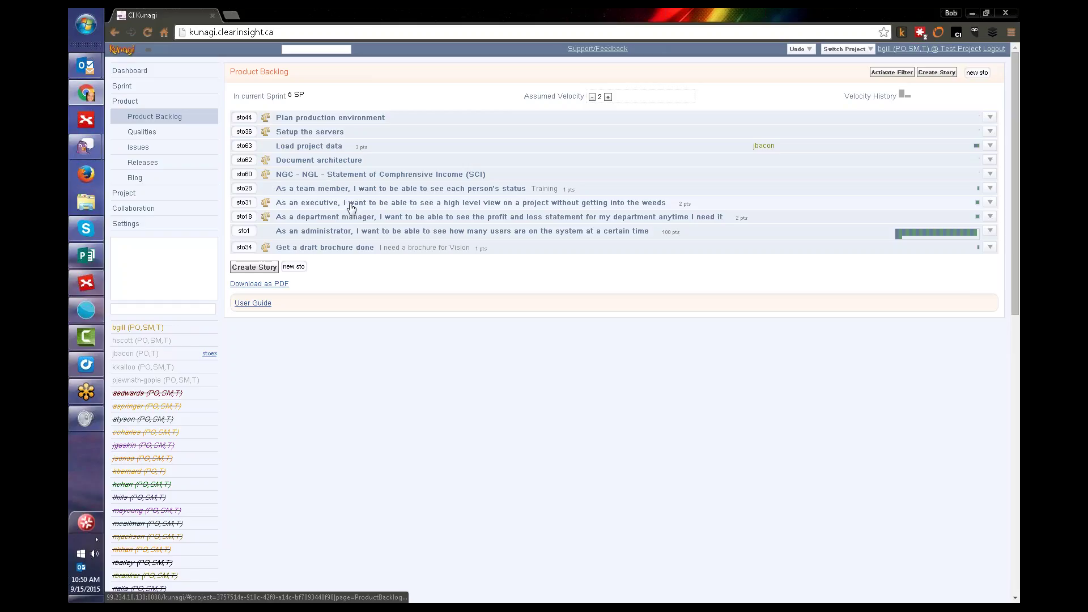
left_click_drag(242, 203, 237, 161)
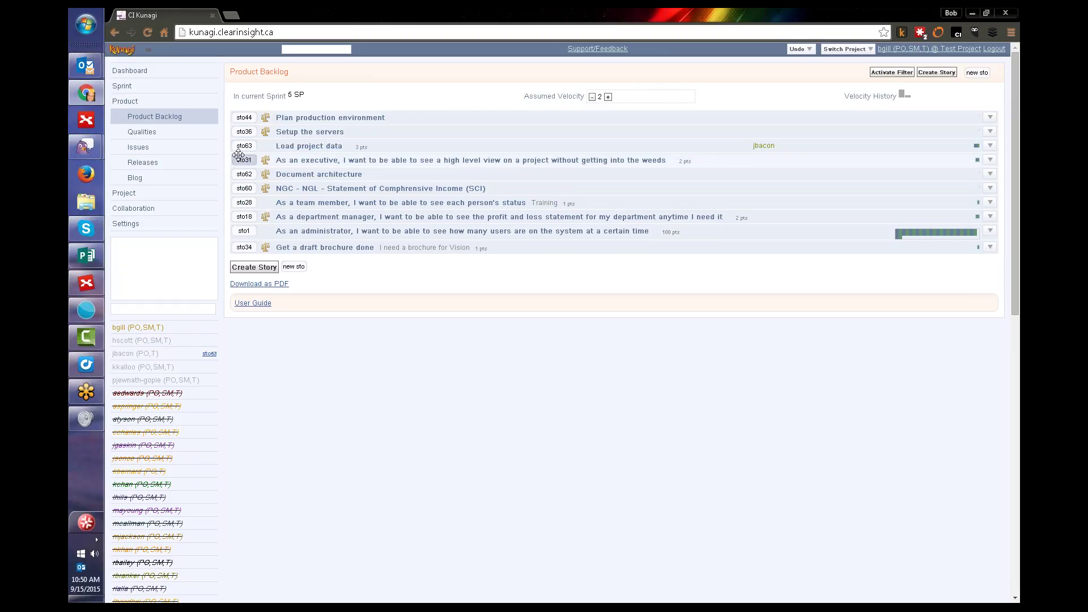
left_click_drag(243, 117, 242, 224)
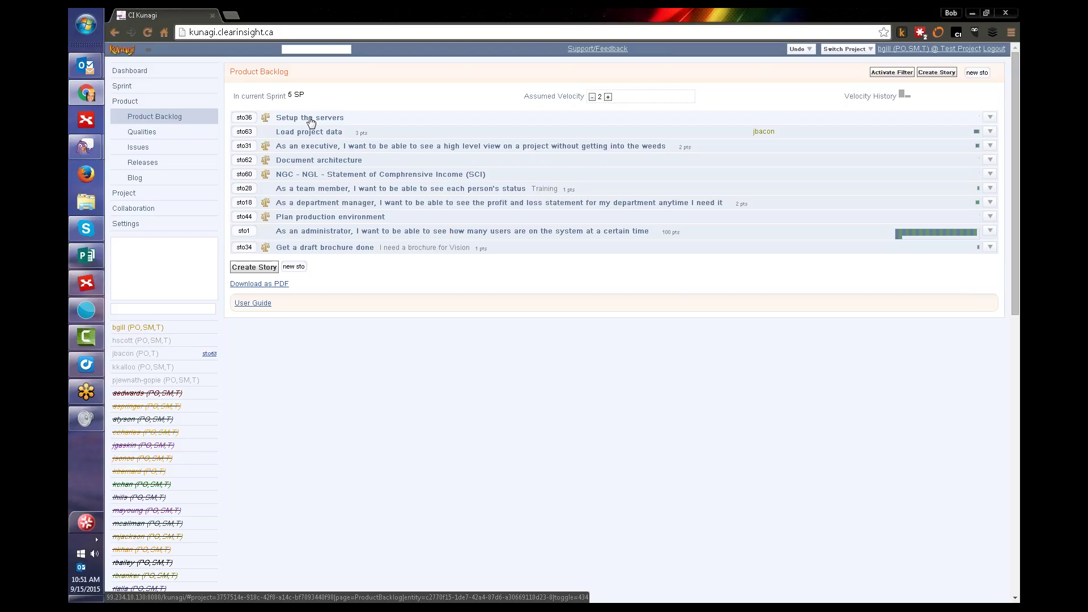
On the sprint whiteboard, create a task labelled "Send out meeting invte" under the Agile training story
left_click(141, 77)
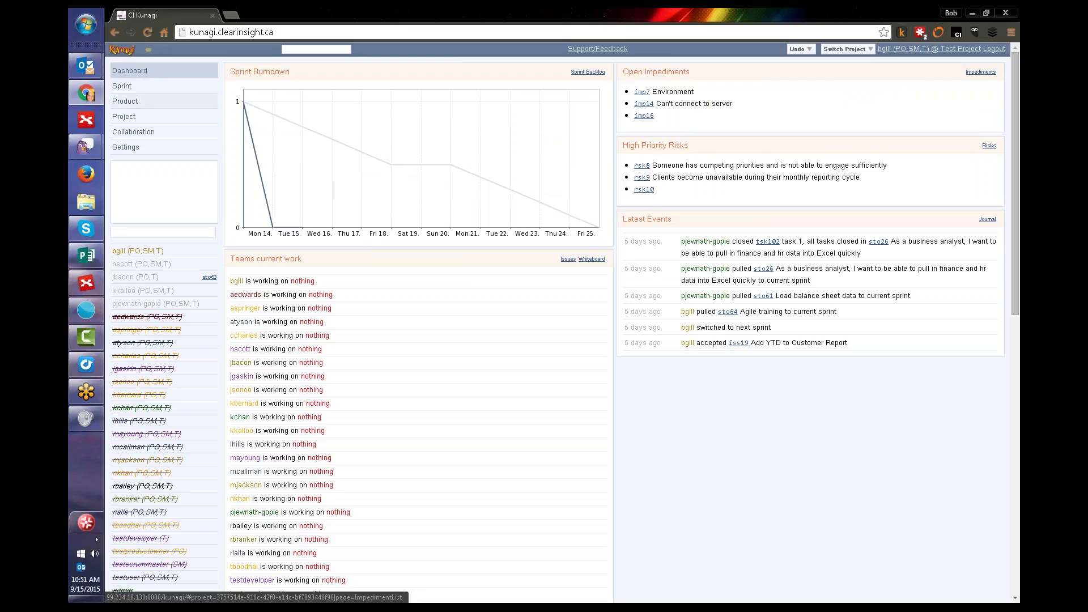
left_click(143, 91)
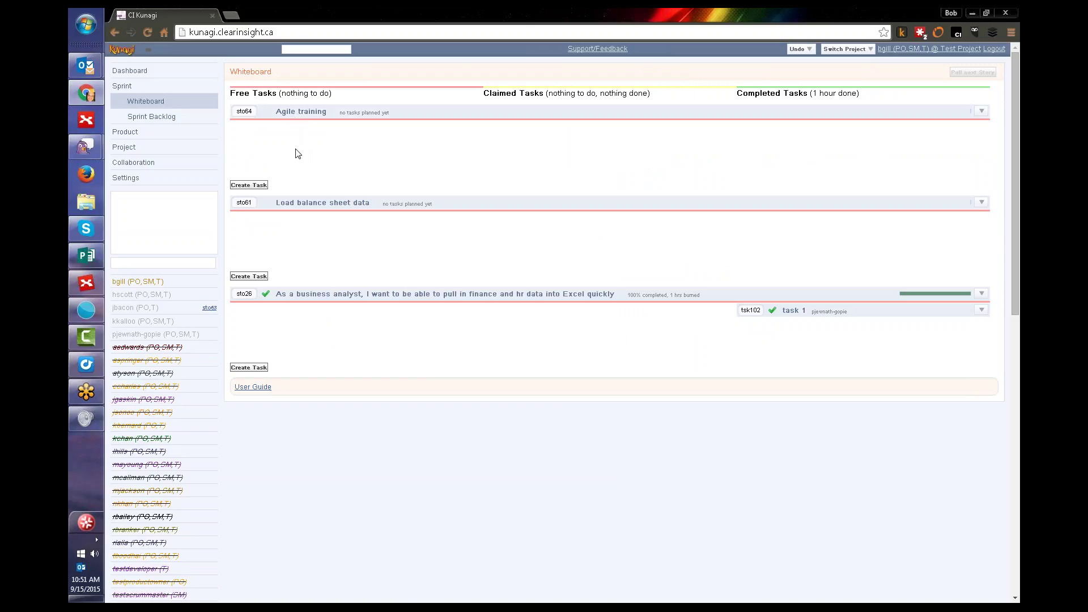
left_click(300, 113)
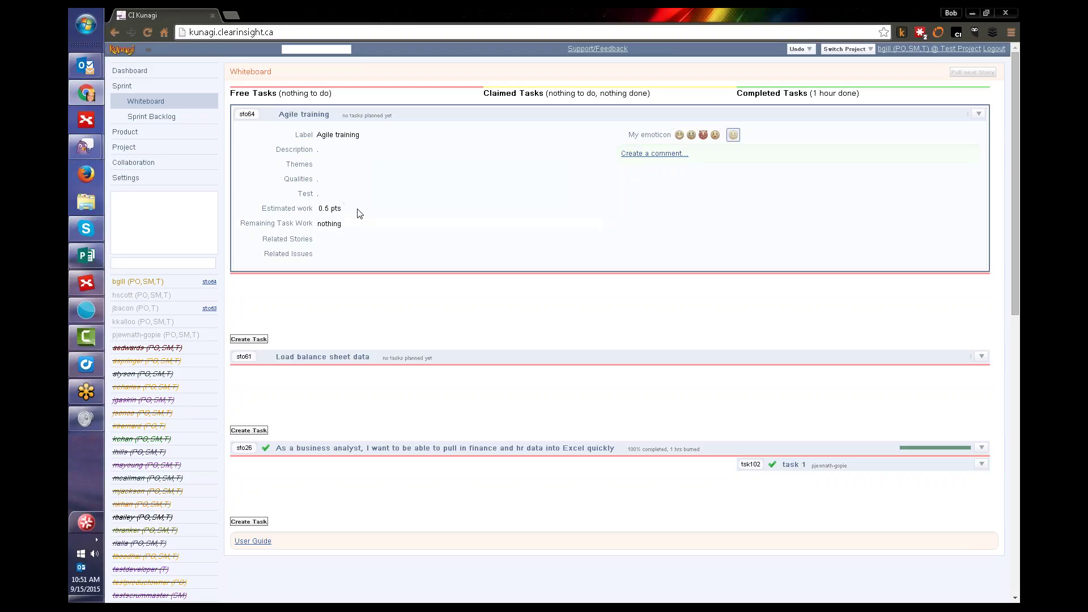
left_click(243, 339)
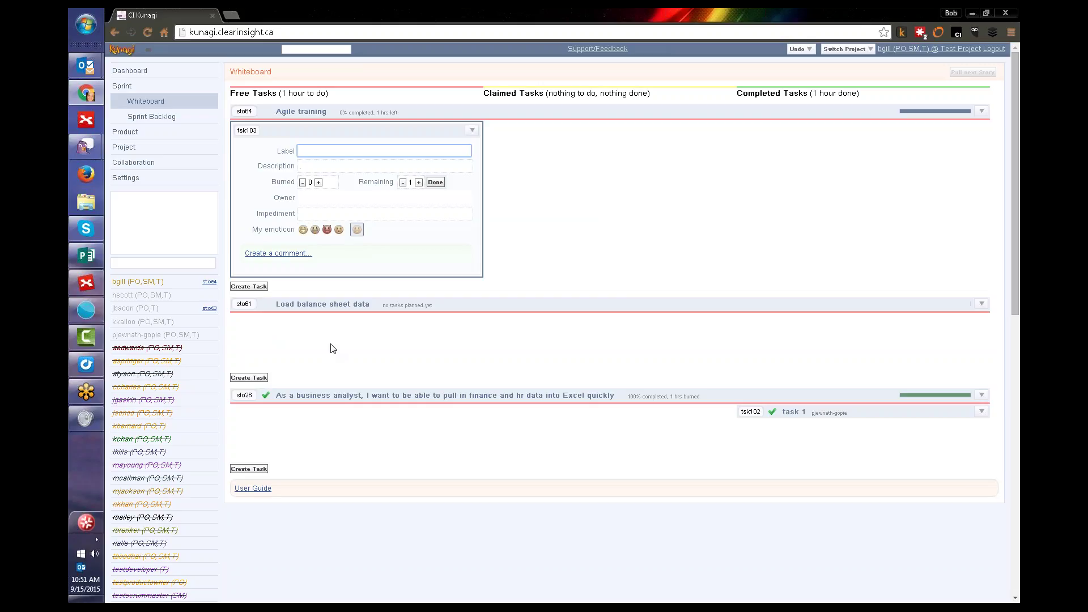
type("Send out meeting invte")
key("Return")
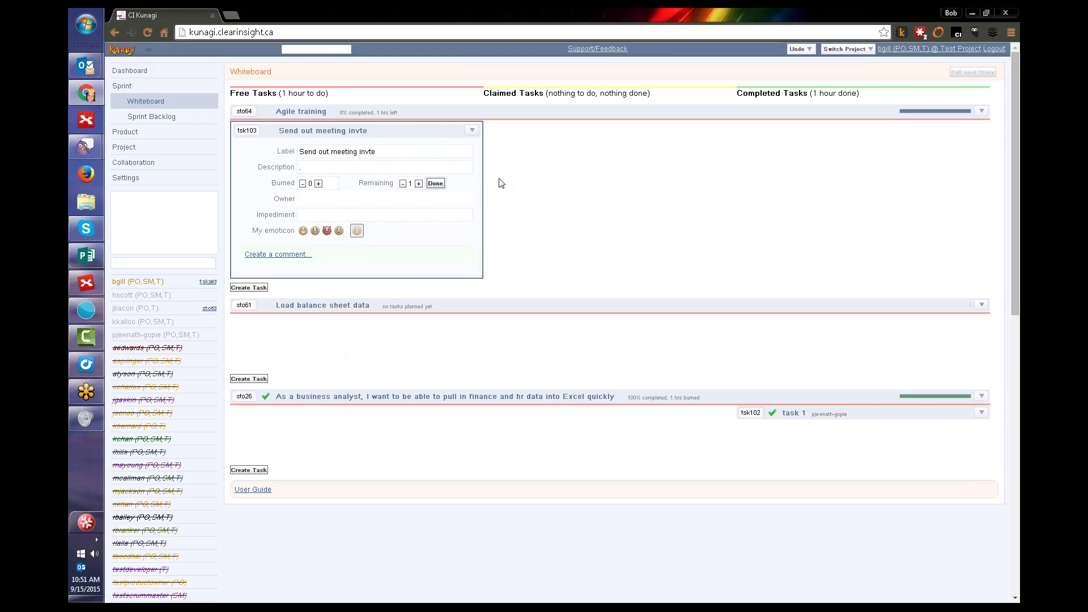
left_click(386, 134)
Claim the "Send out meeting invte" task and mark it as done
left_click(475, 128)
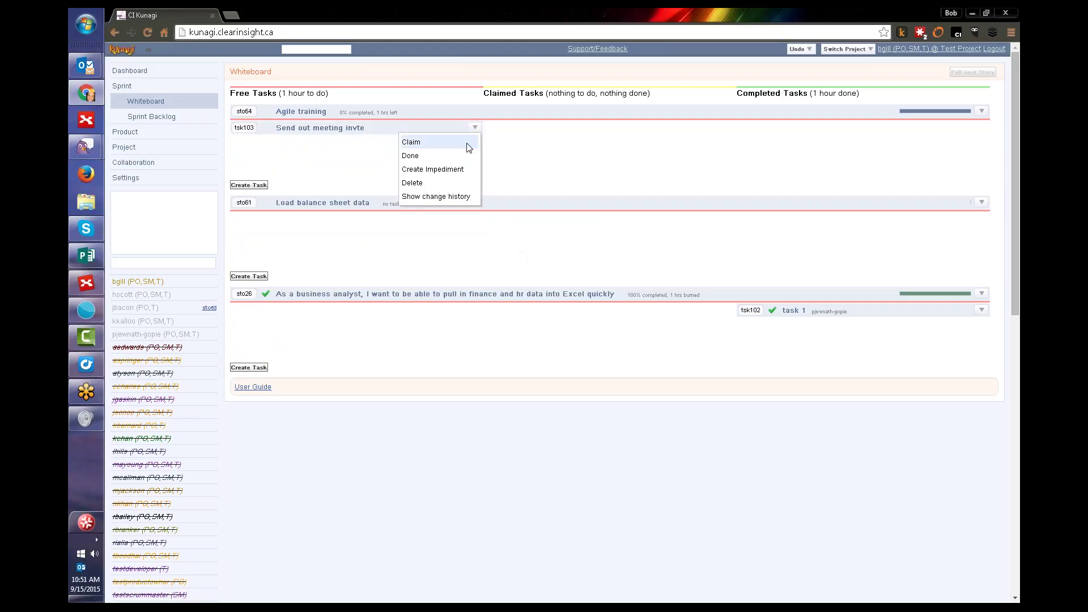
left_click(468, 147)
left_click(728, 127)
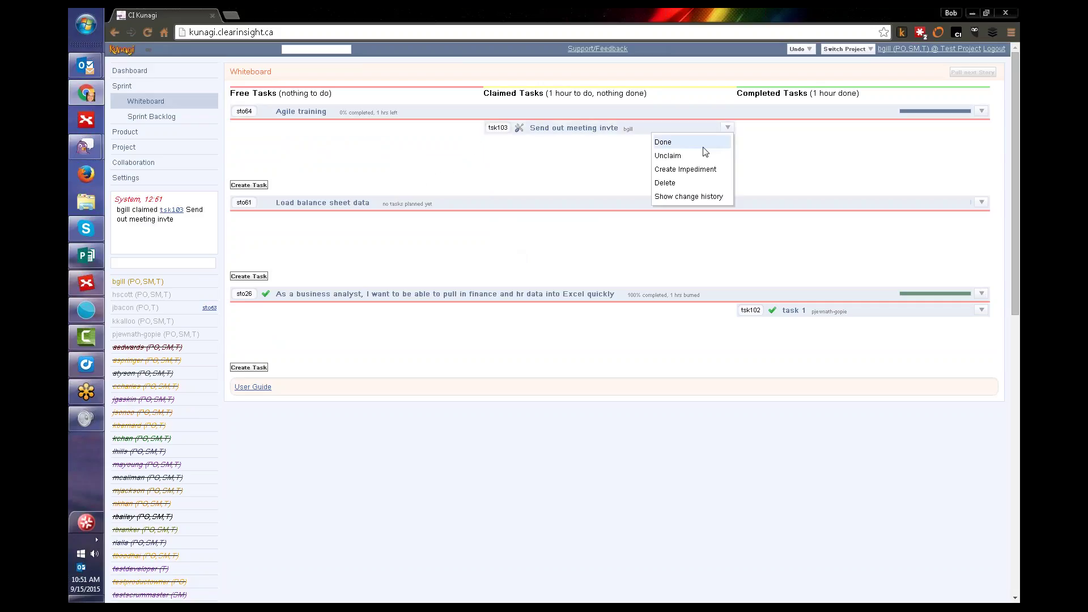
left_click(704, 148)
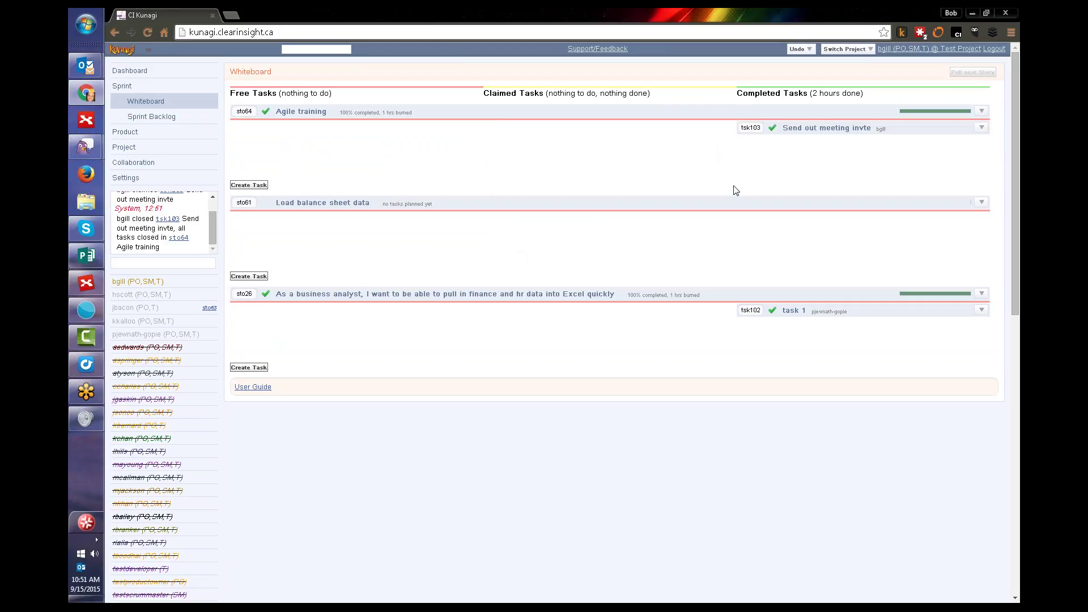
Reopen the completed "Send out meeting invte" task and create an impediment for it labelled "Outlook isn't working"
left_click(982, 127)
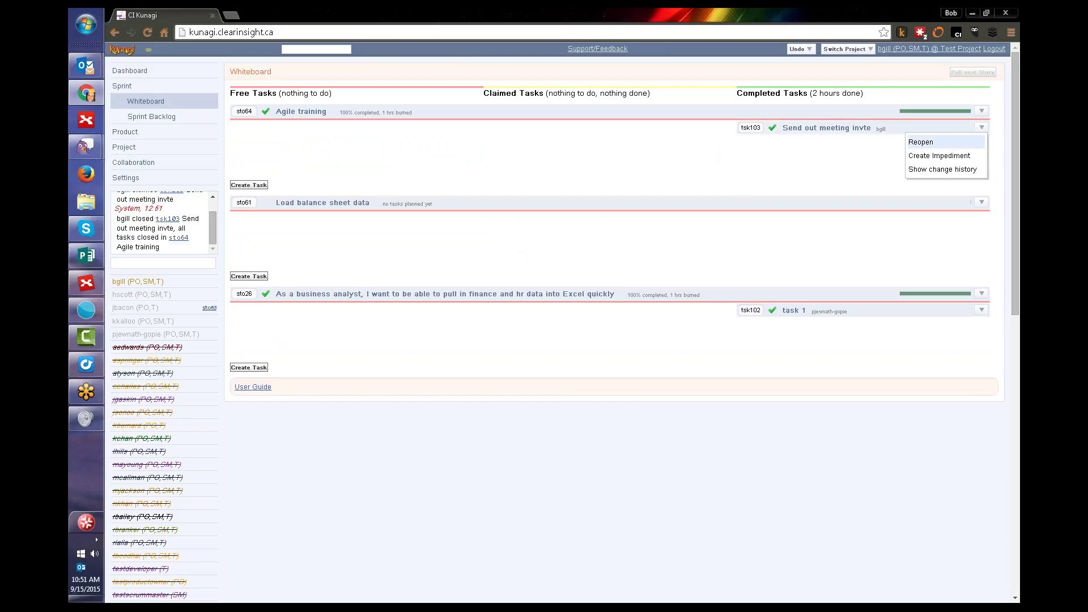
left_click(921, 142)
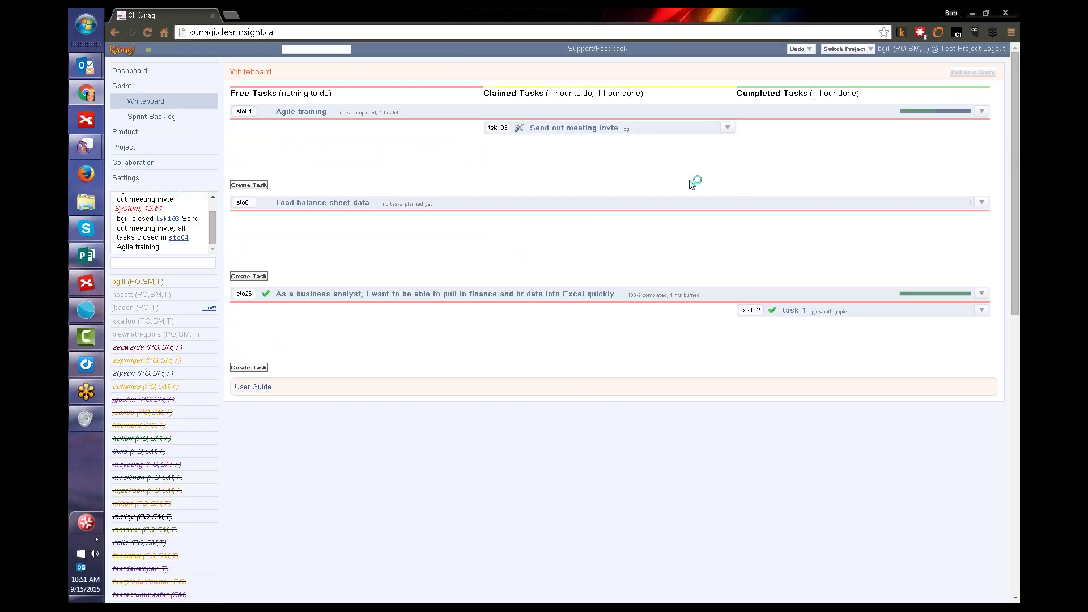
left_click(727, 128)
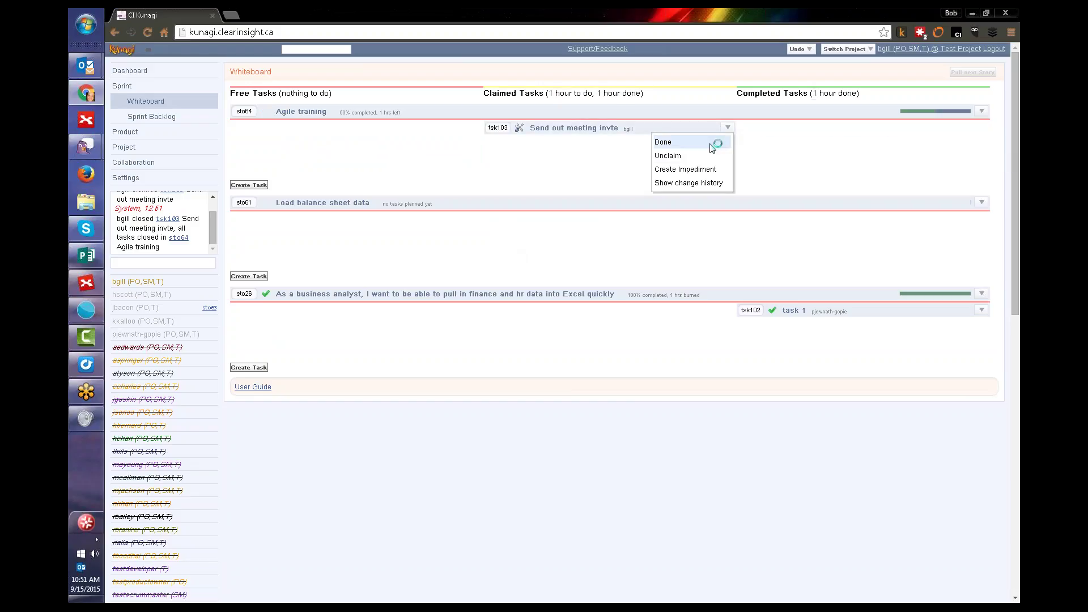
left_click(696, 170)
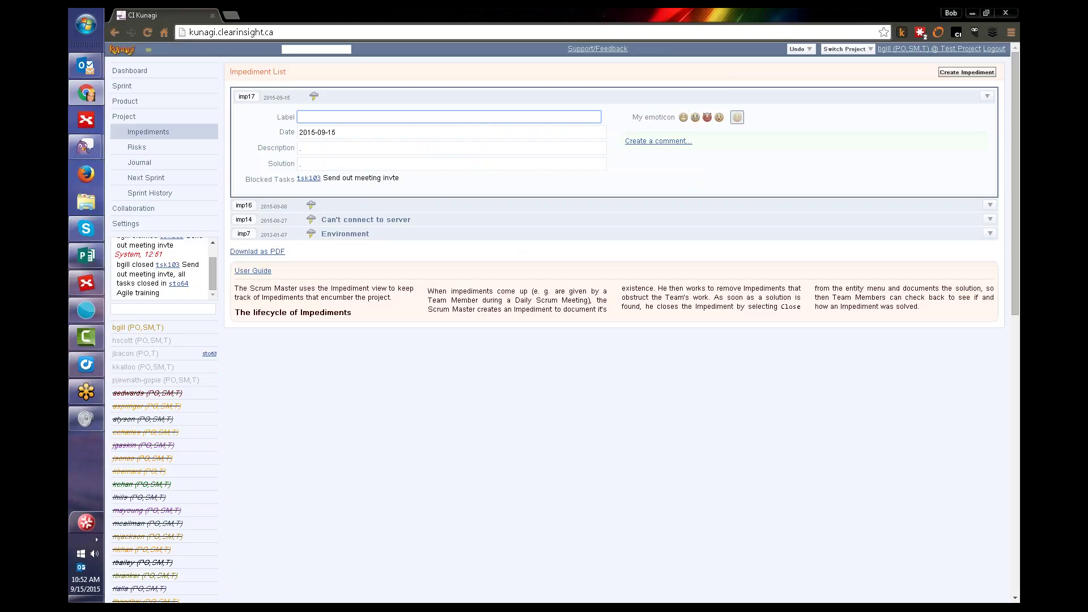
type("Ne")
key("BackSpace")
key("BackSpace")
key("BackSpace")
type("Outlook isn't working")
key("Return")
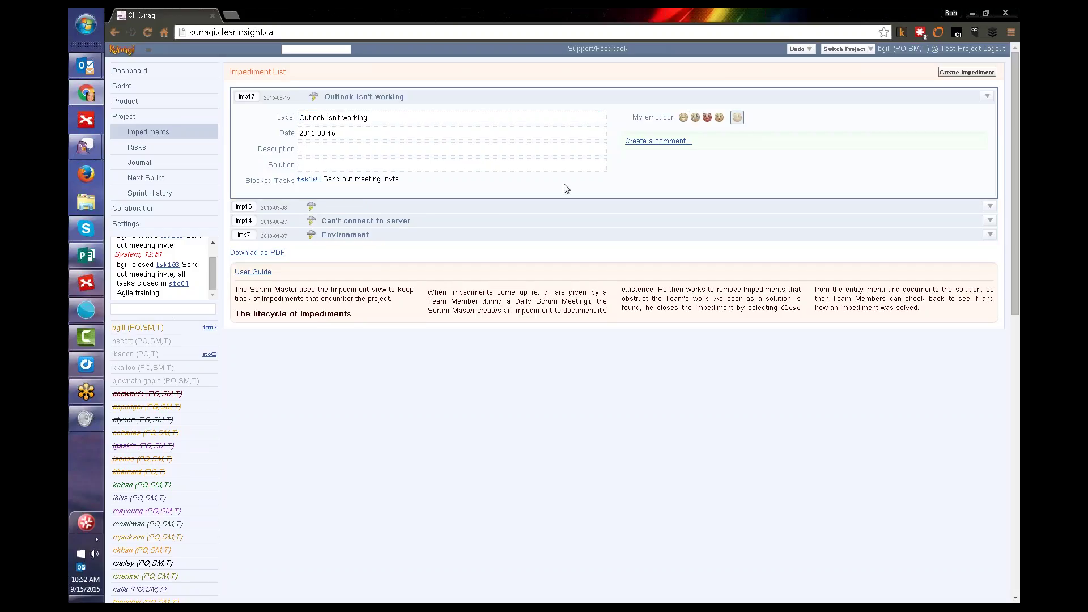
left_click(364, 97)
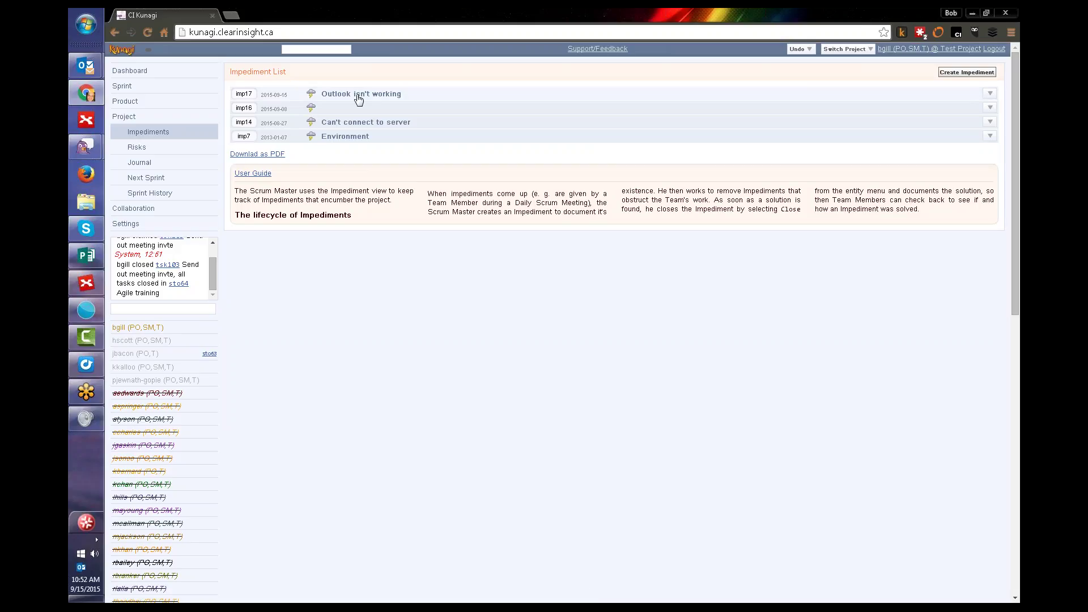
On the sprint whiteboard, open the "Send out meeting invte" task and clear its blocking impediment
left_click(159, 88)
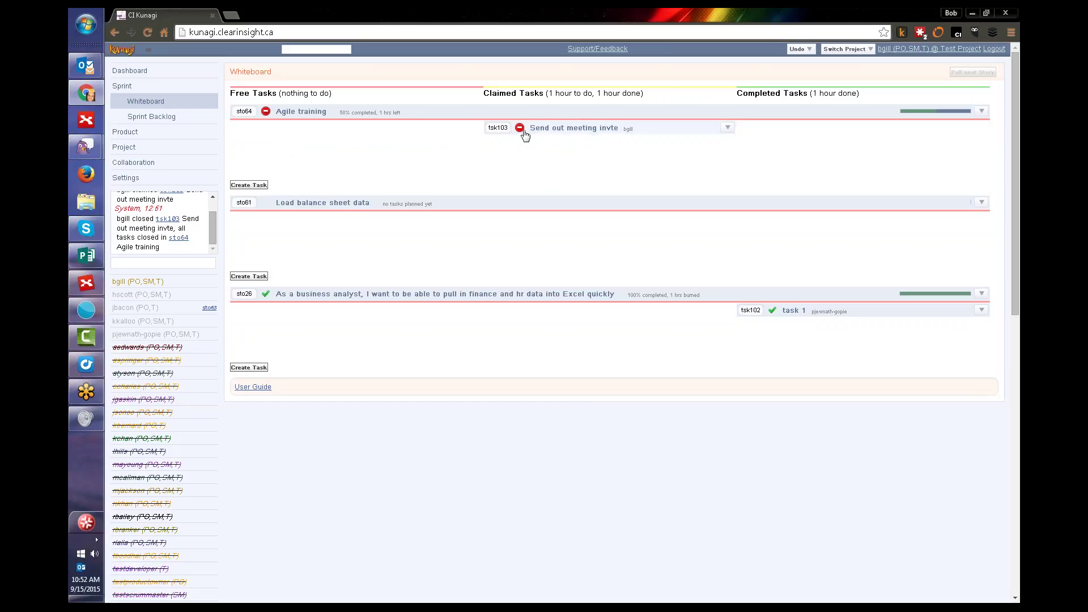
mouse_move(521, 130)
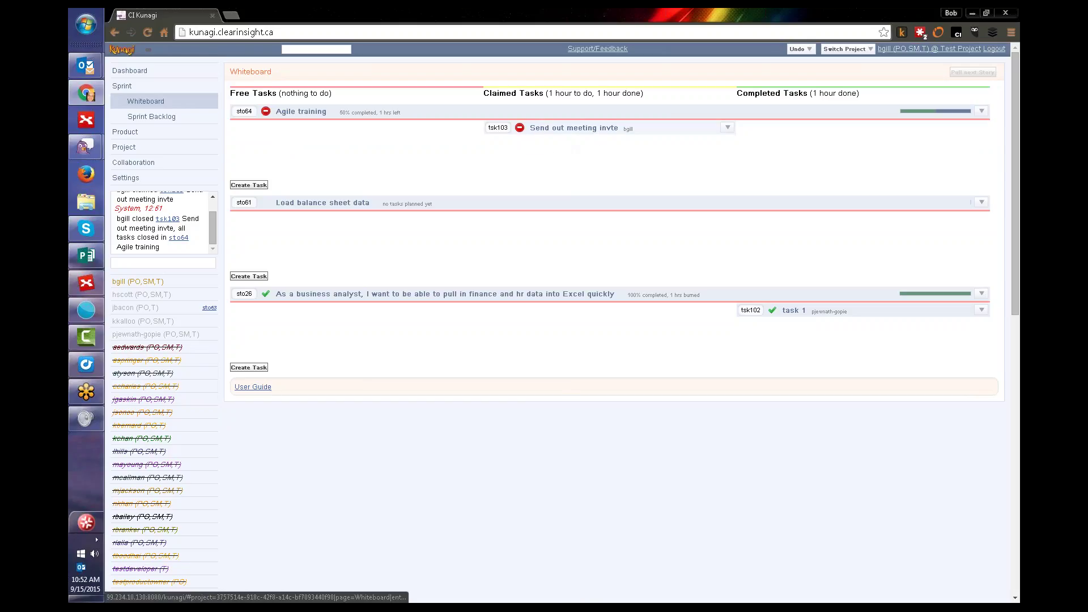
left_click(574, 129)
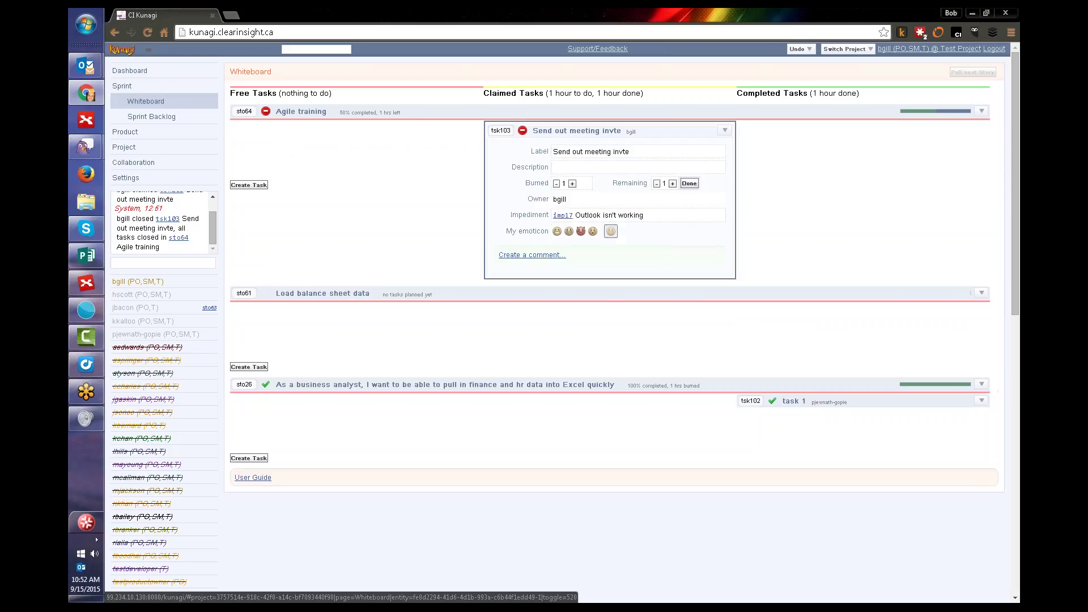
left_click(658, 218)
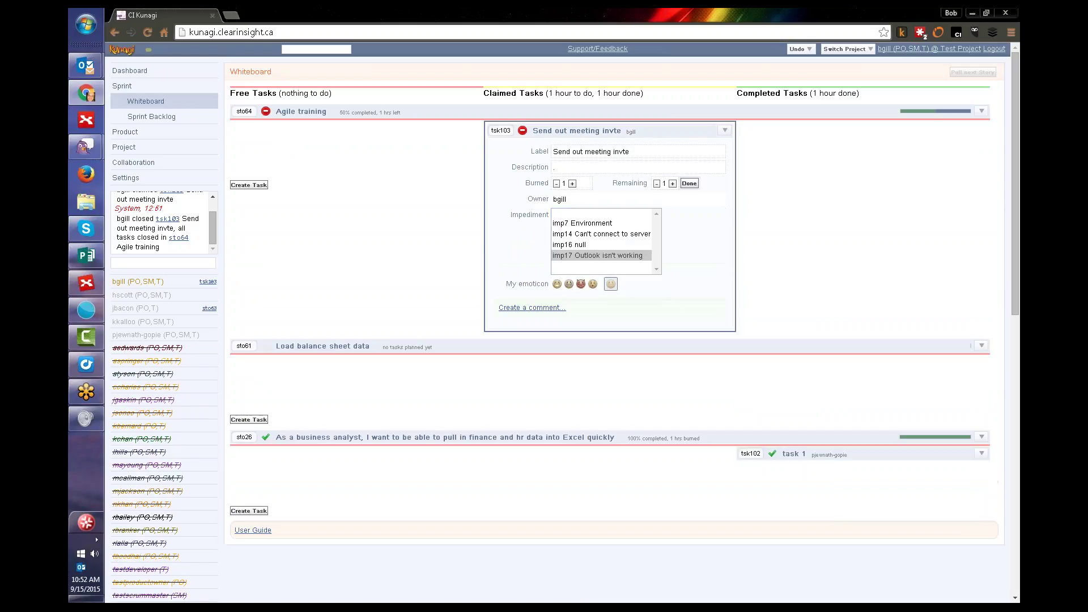
left_click(608, 214)
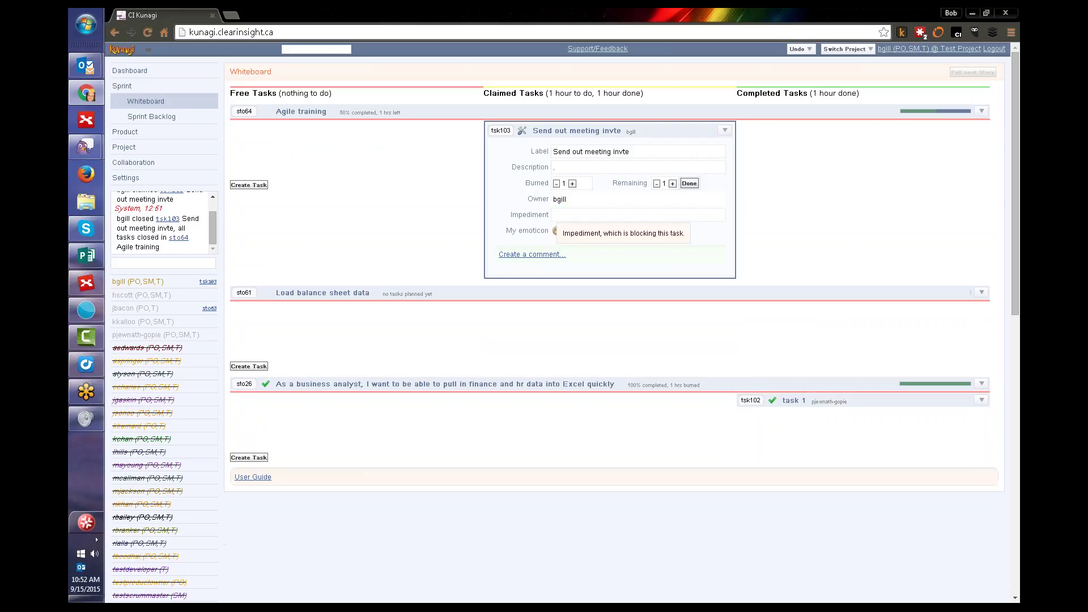
left_click(557, 169)
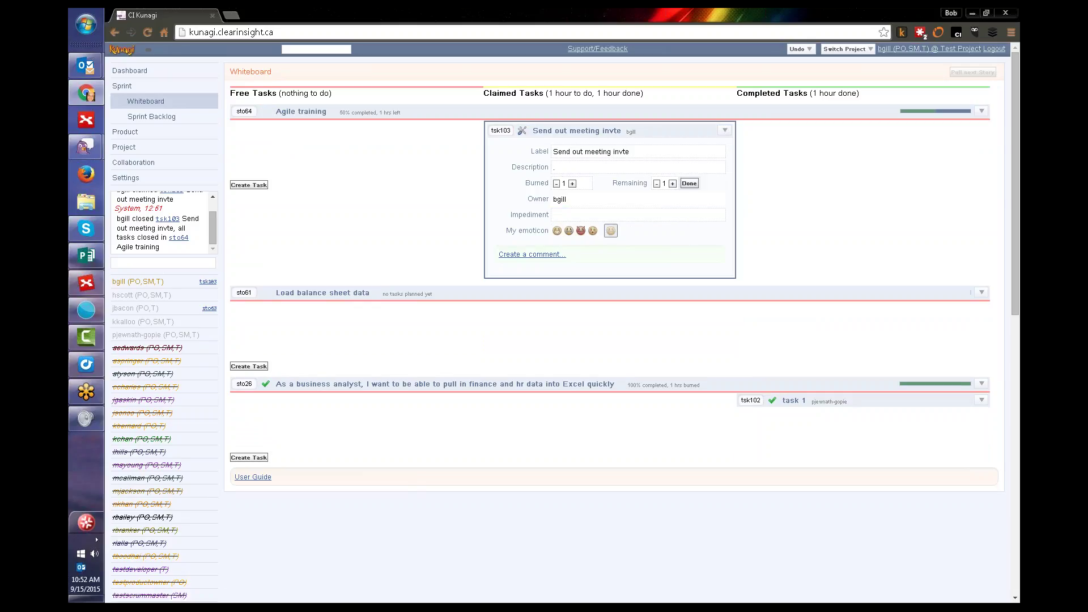
Post a comment on the meeting invite task saying that a colleague helped with imp17 and Outlook is working now
left_click(533, 254)
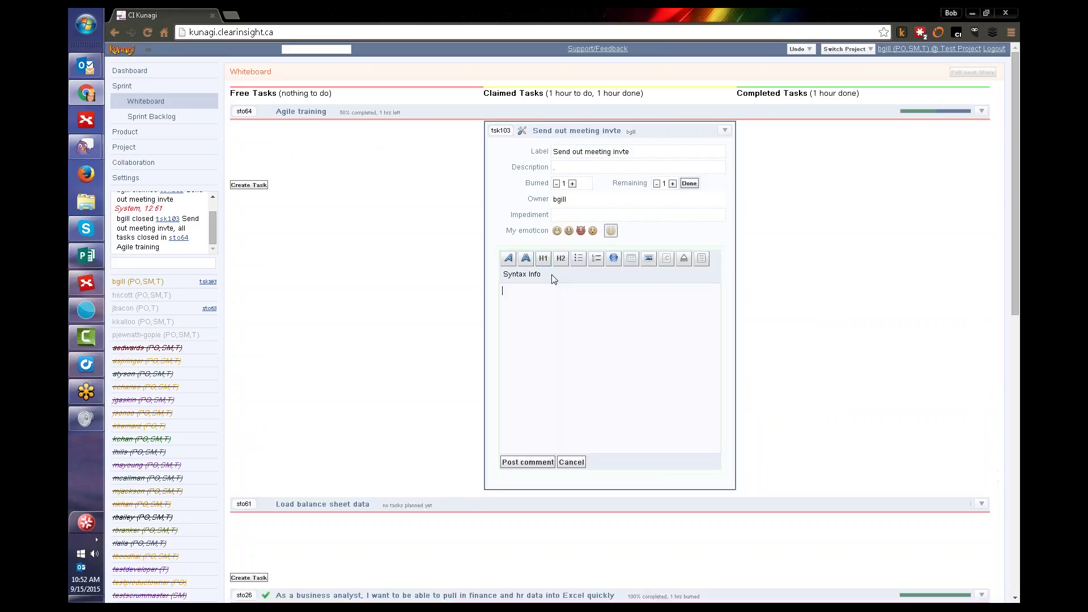
type("John helped me with imp17 and my outlook is working now.")
scroll(531, 431, "down", 1)
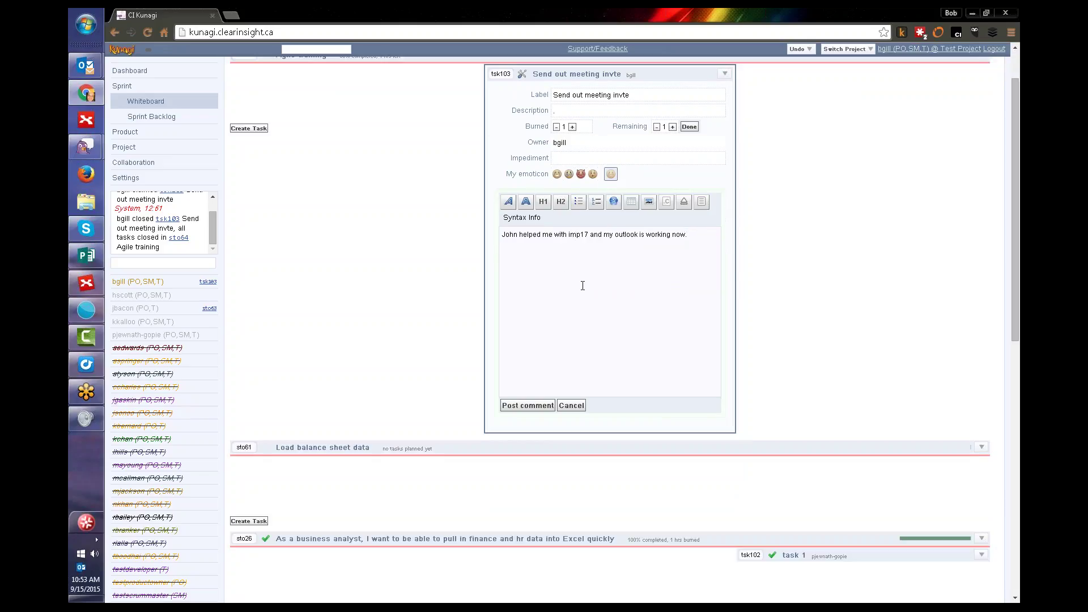
scroll(583, 285, "up", 1)
left_click(528, 462)
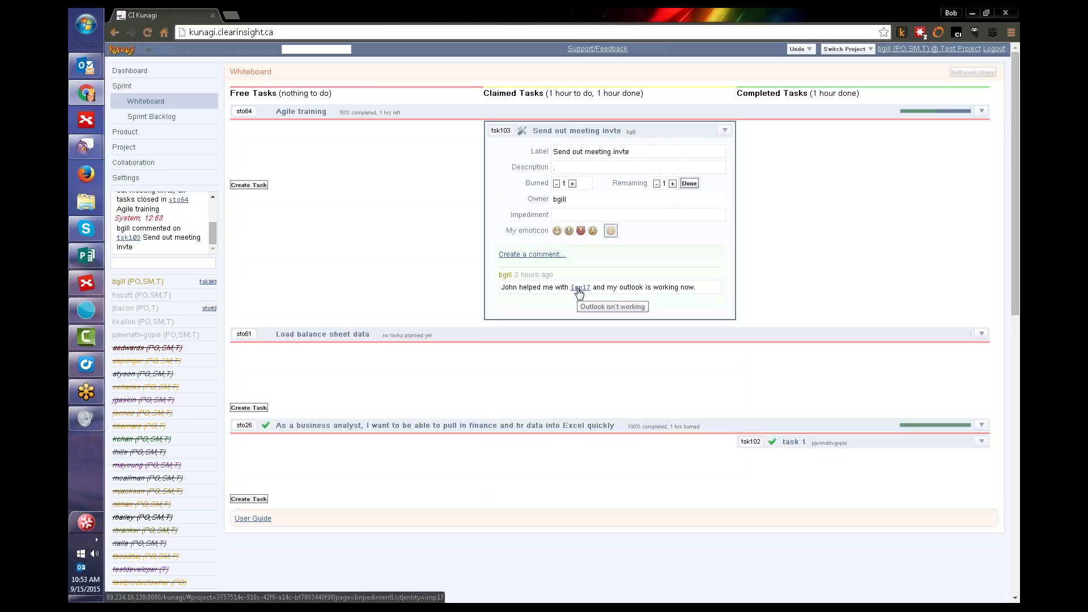
Extend the posted comment with the references sto64, iss1 and blg1 on separate lines and apply the edit
left_click(635, 291)
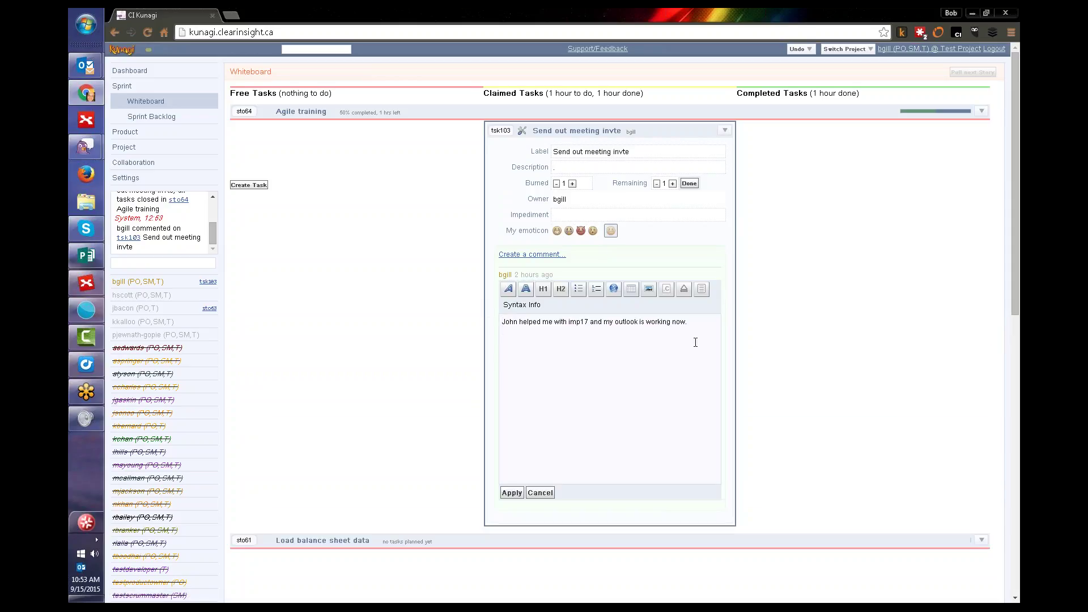
key("Return")
key("Return")
type("sto")
type("67")
key("BackSpace")
type("4 i")
type("ss")
type("lg1")
key("Return")
left_click(510, 493)
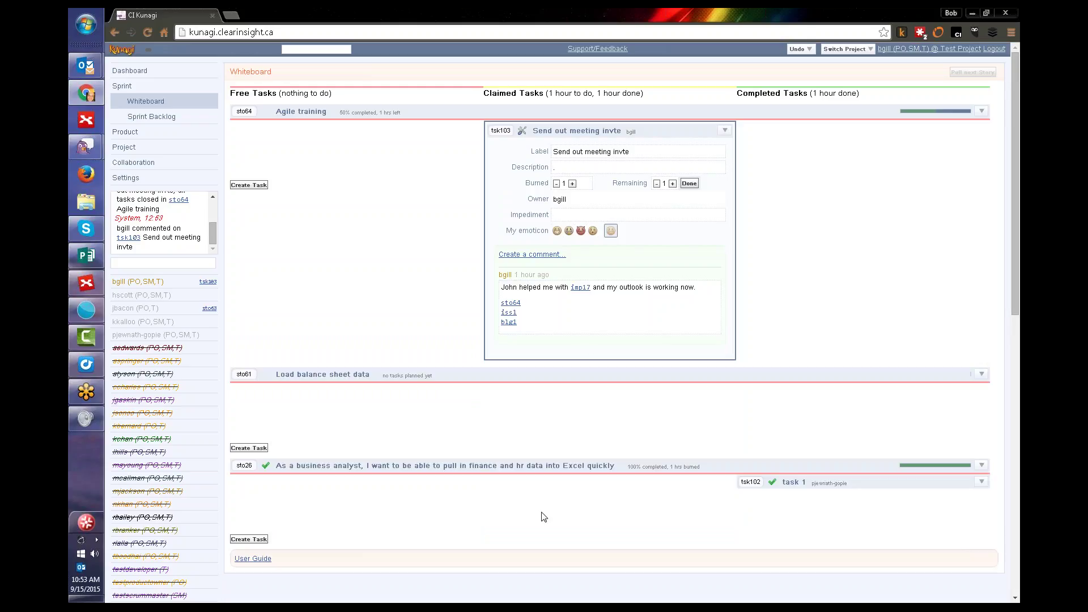
Follow the comment's imp17, sto64, iss1 and blg1 links in turn to examine each item, returning to the whiteboard
left_click(581, 289)
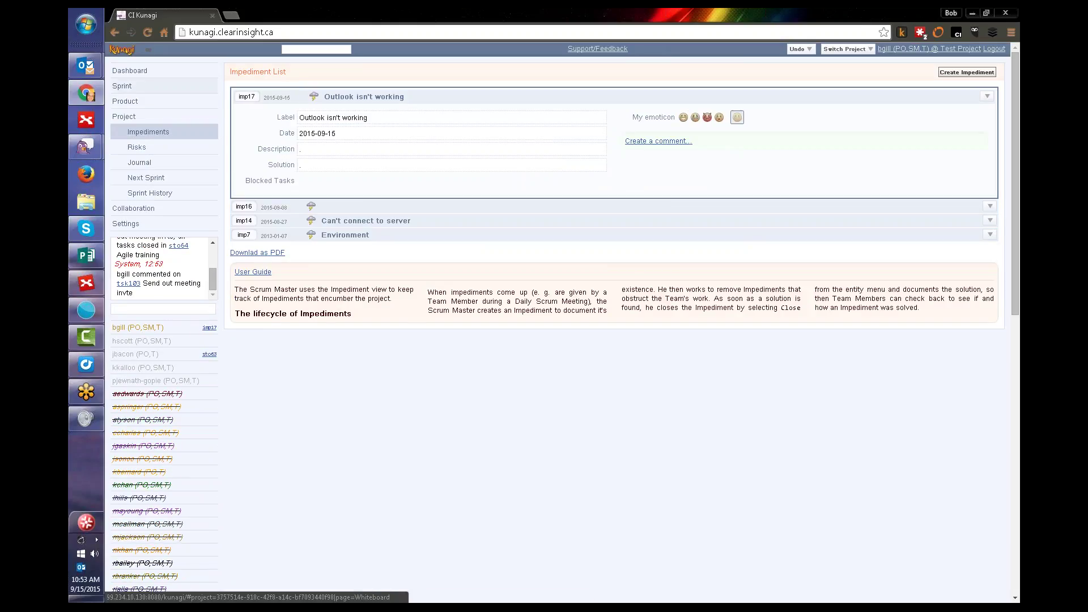
left_click(146, 94)
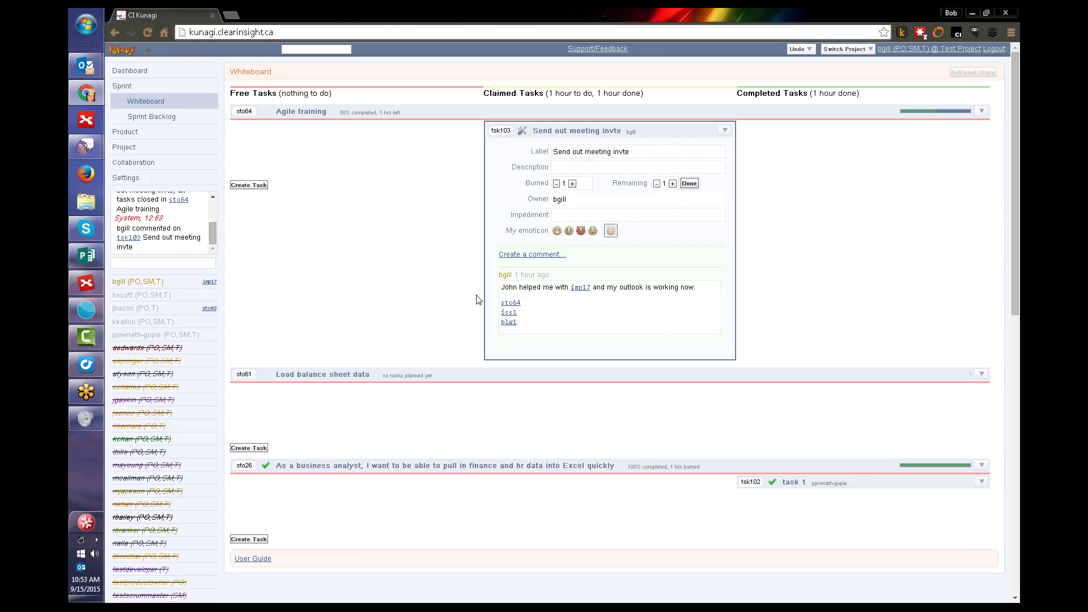
left_click(511, 303)
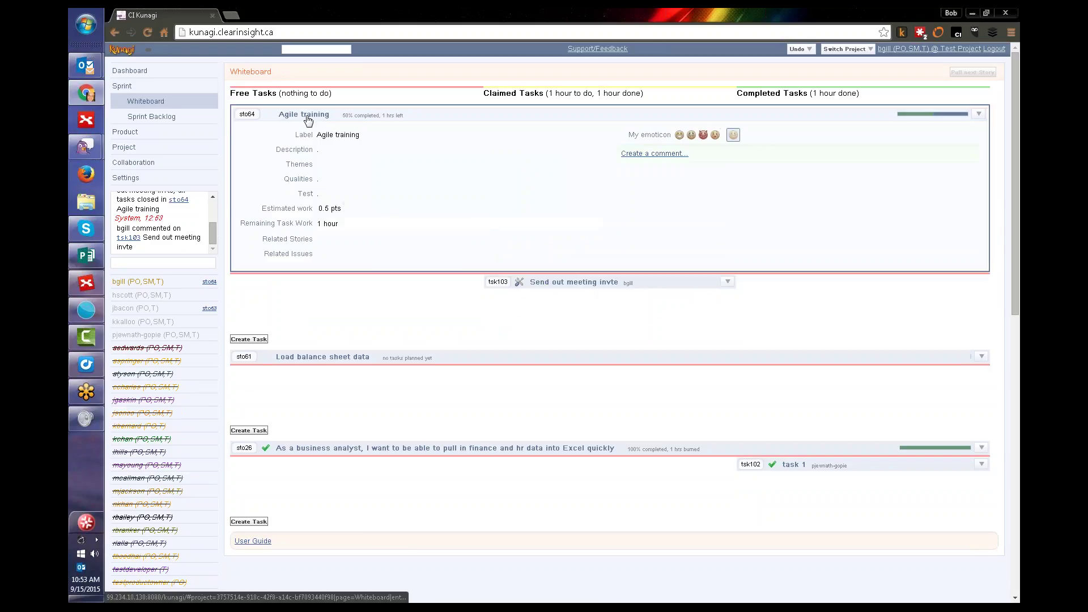
left_click(584, 289)
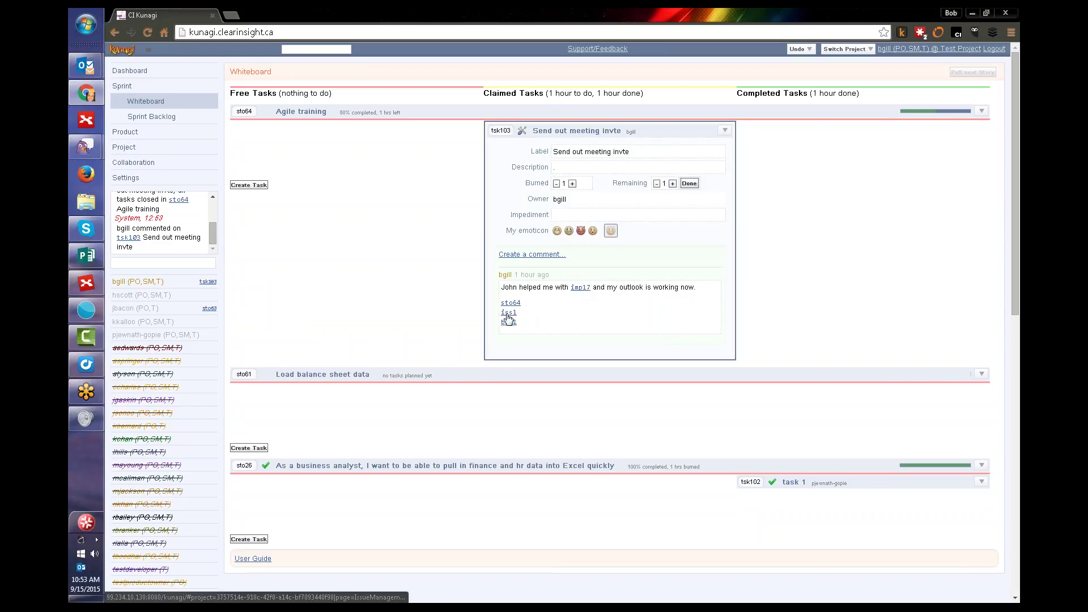
left_click(508, 314)
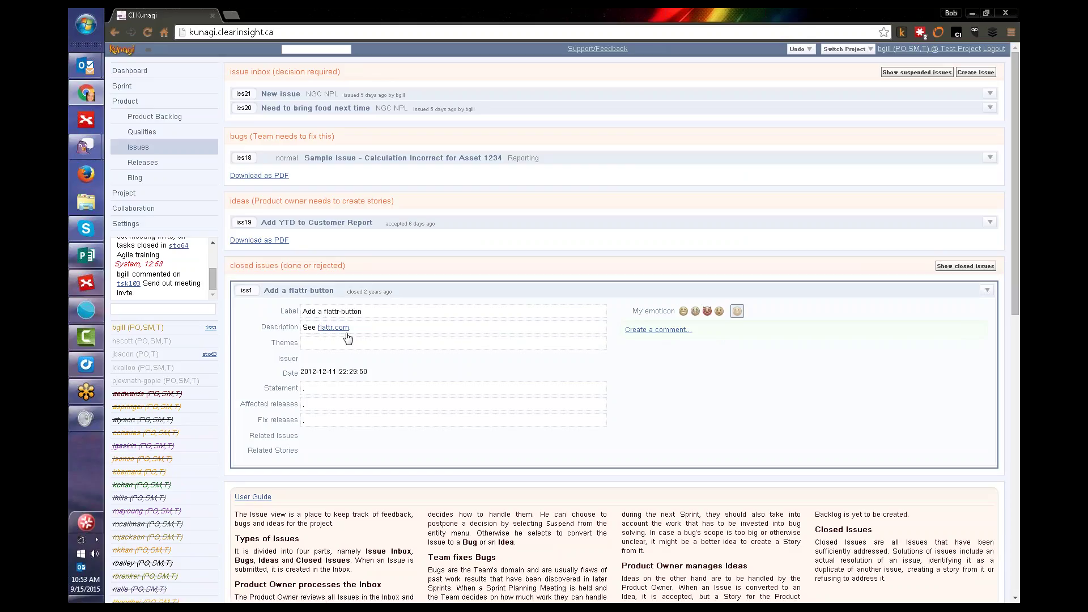
mouse_move(352, 406)
left_click(147, 89)
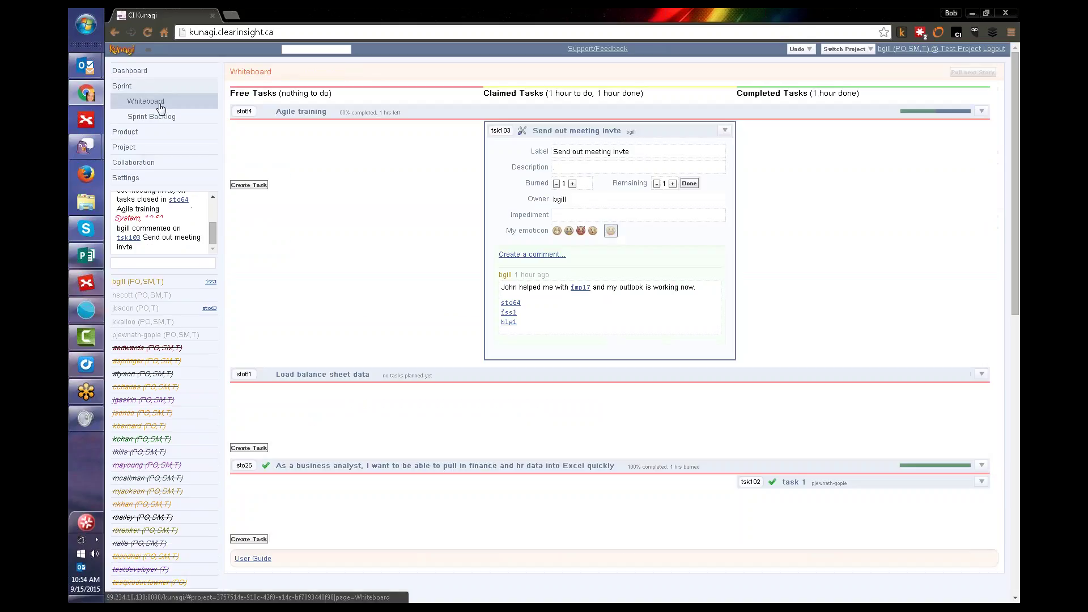
left_click(508, 323)
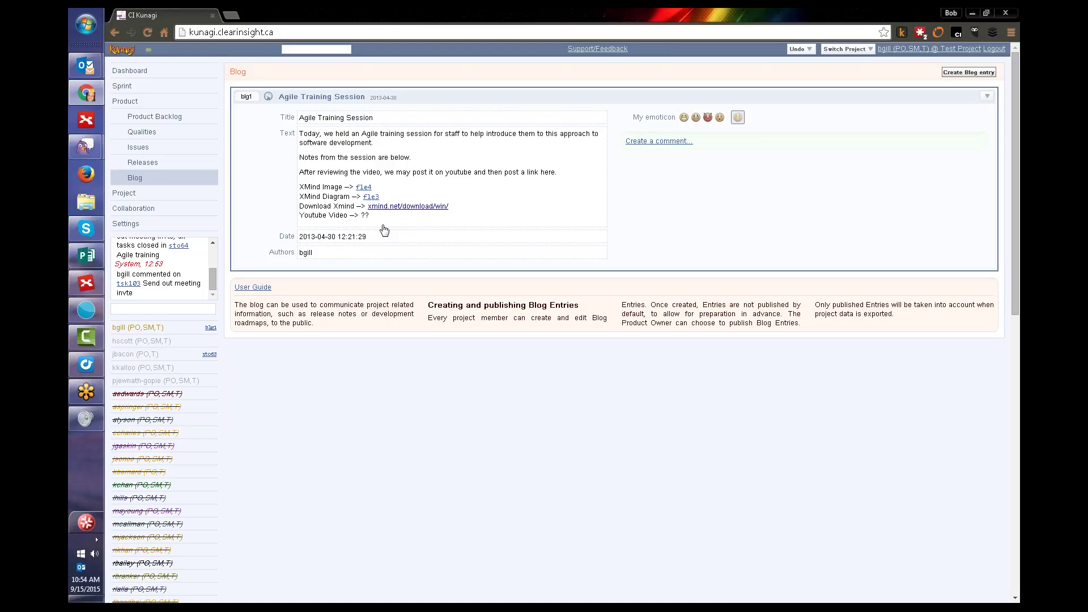
left_click(137, 93)
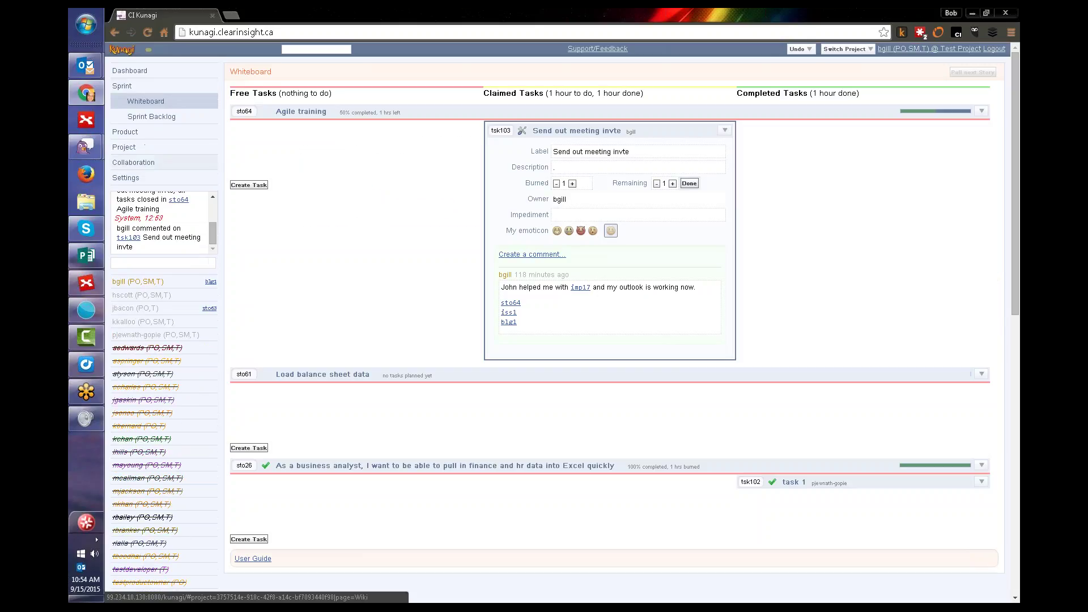
Collapse the "Send out meeting invte" task and mark it as done
left_click(596, 131)
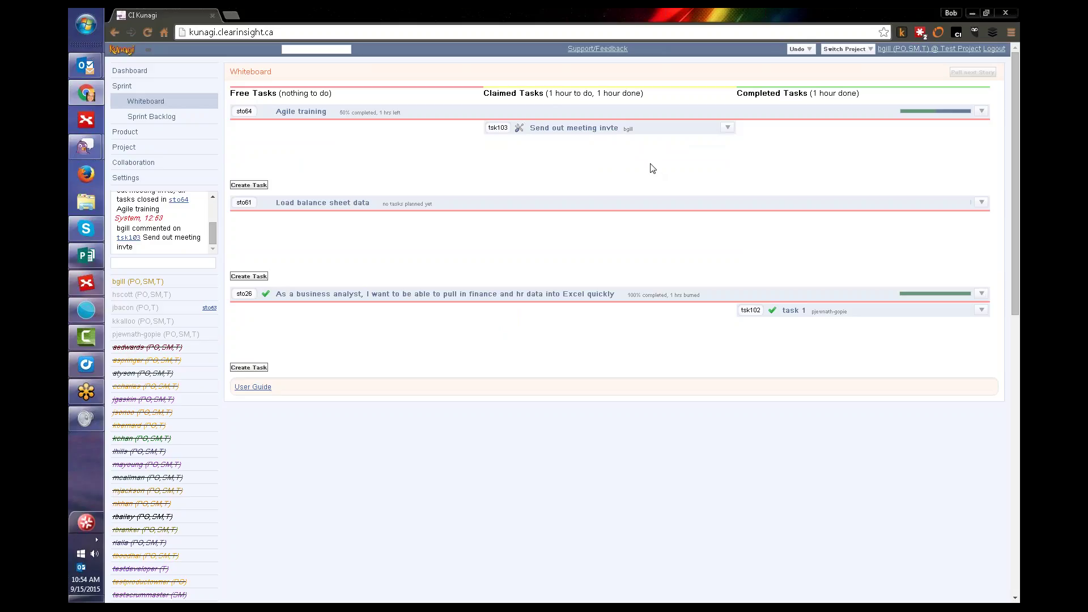
left_click(727, 127)
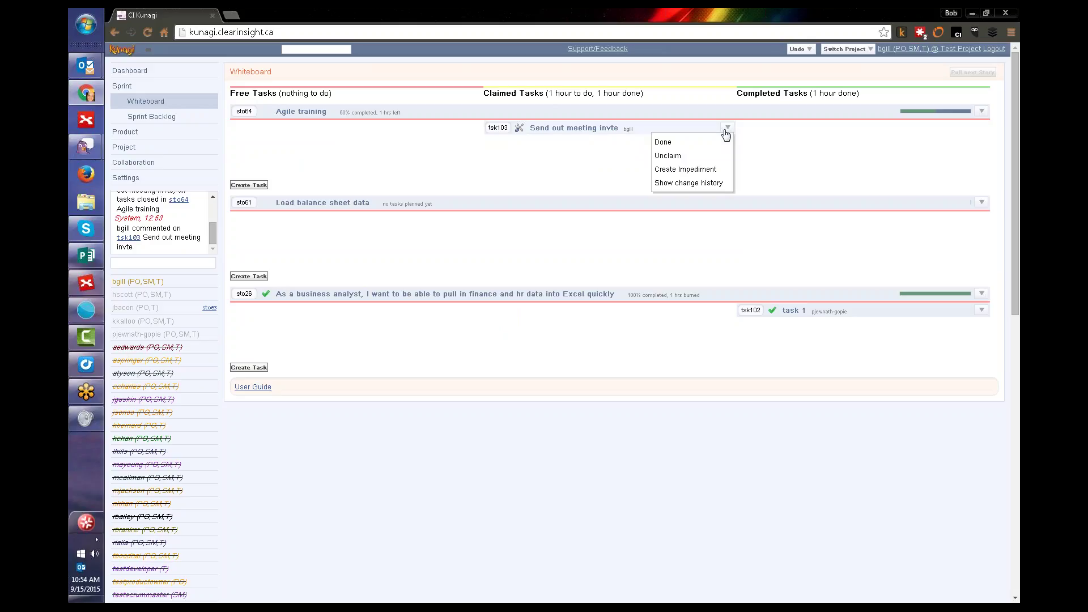
left_click(709, 148)
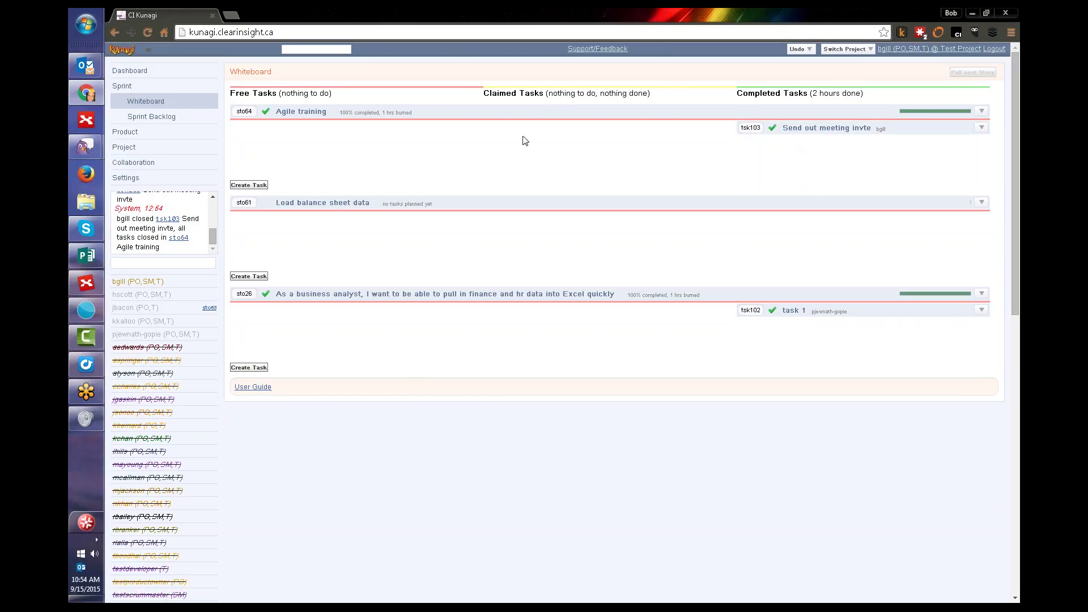
Accept the completed Agile training story as Product Owner and collapse its details
left_click(477, 116)
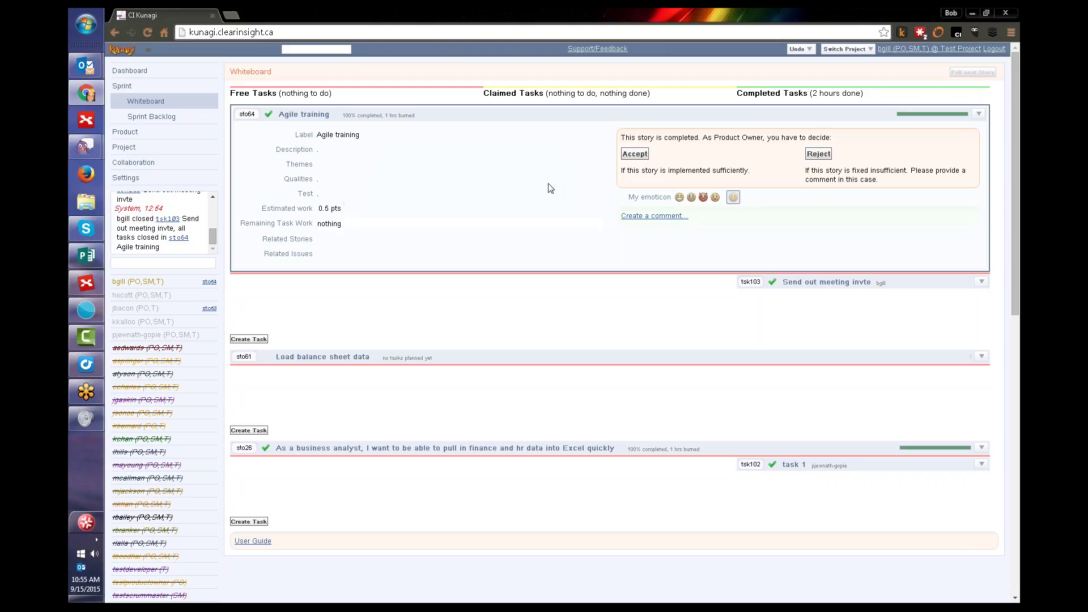
left_click(628, 157)
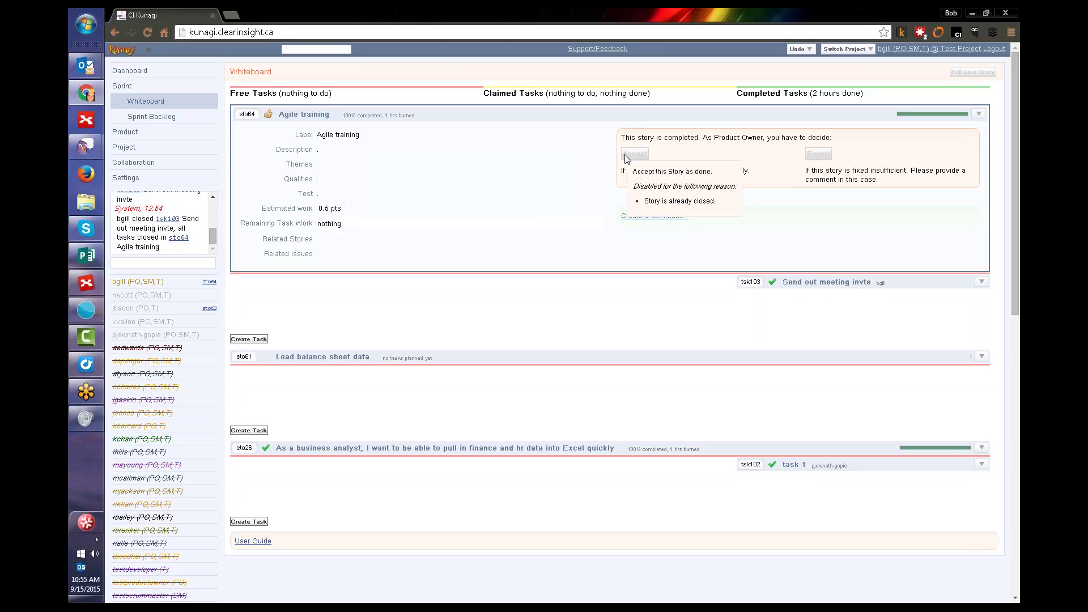
left_click(408, 159)
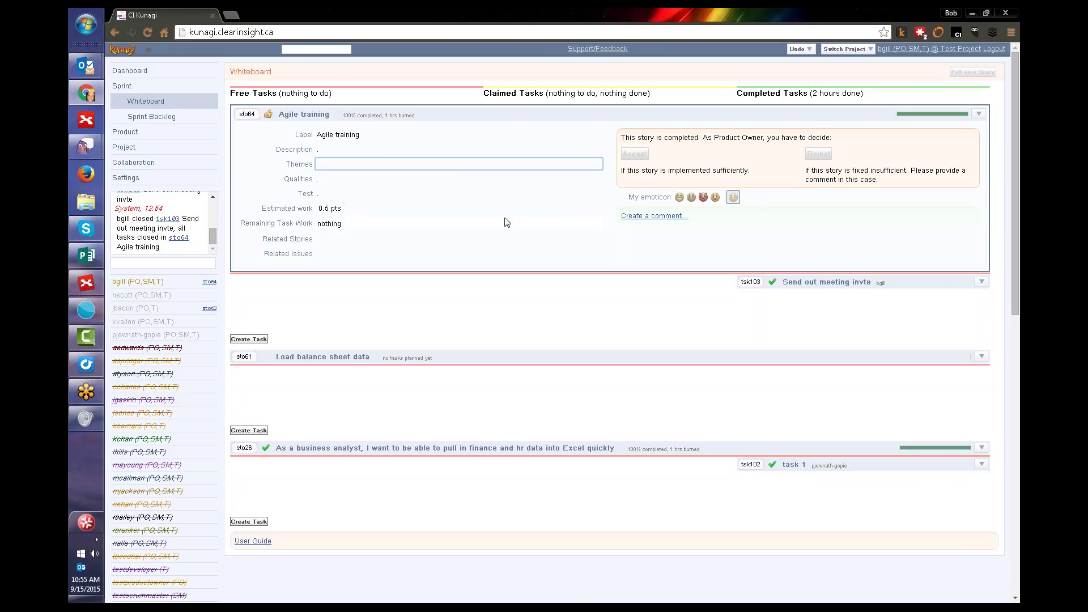
left_click(461, 115)
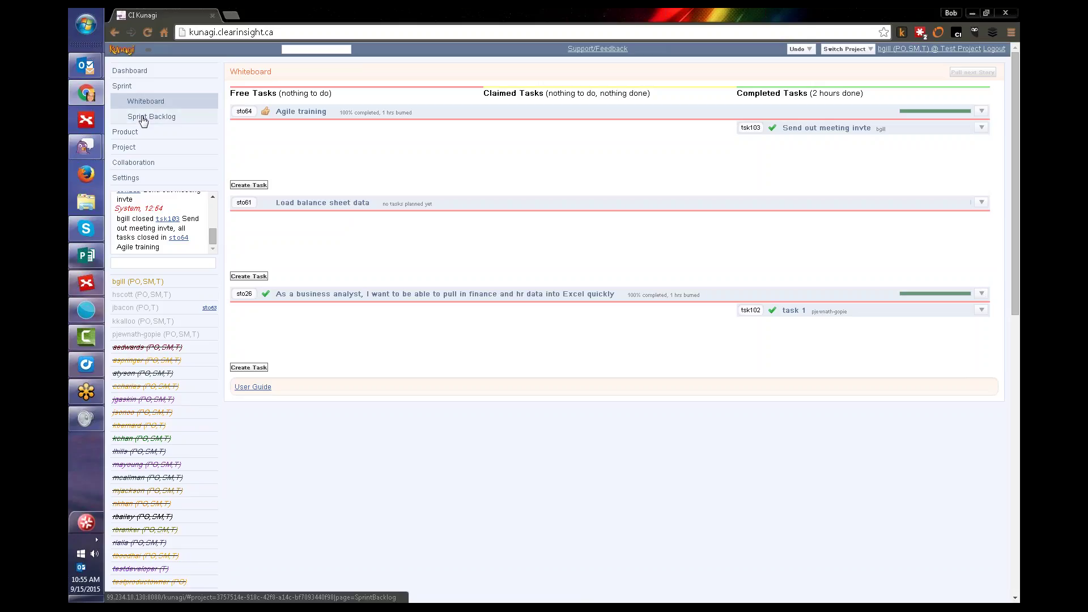
Review the sprint's stories and properties in the Sprint Backlog, and return to the whiteboard
right_click(182, 120)
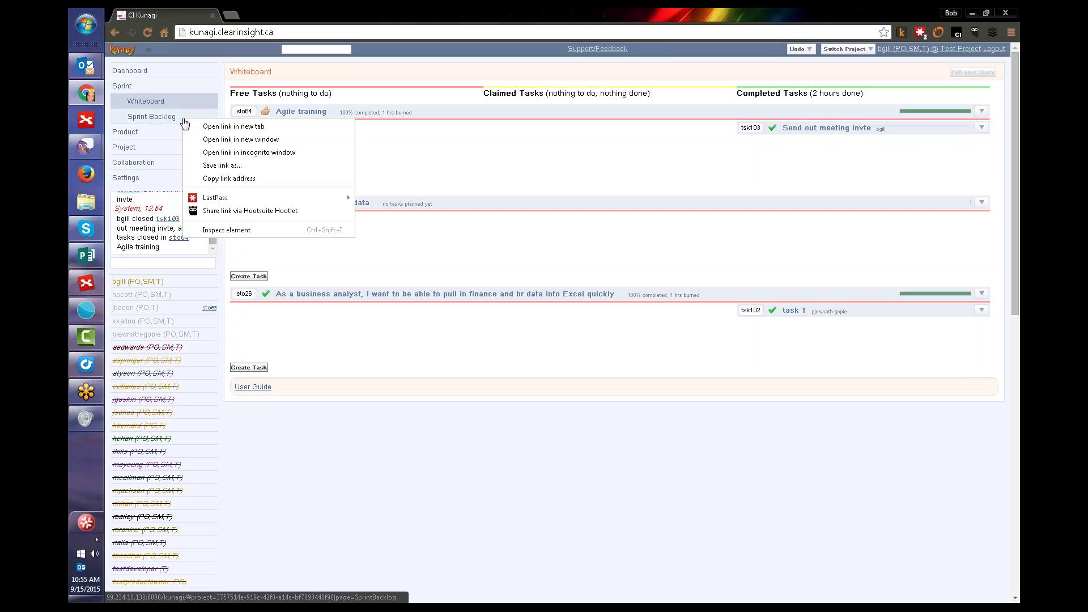
left_click(163, 119)
left_click(163, 117)
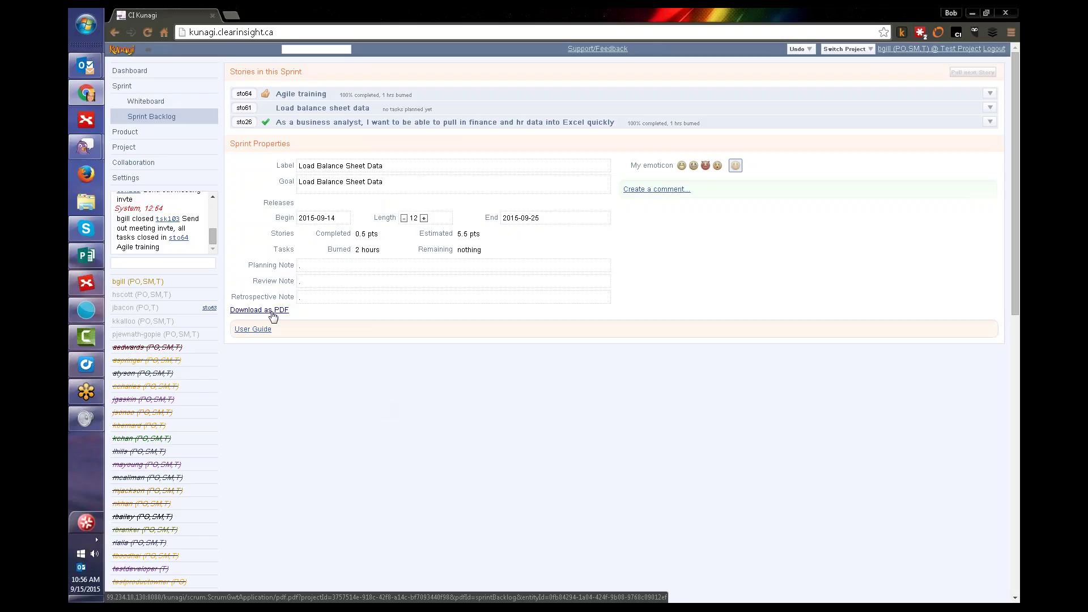
left_click(151, 103)
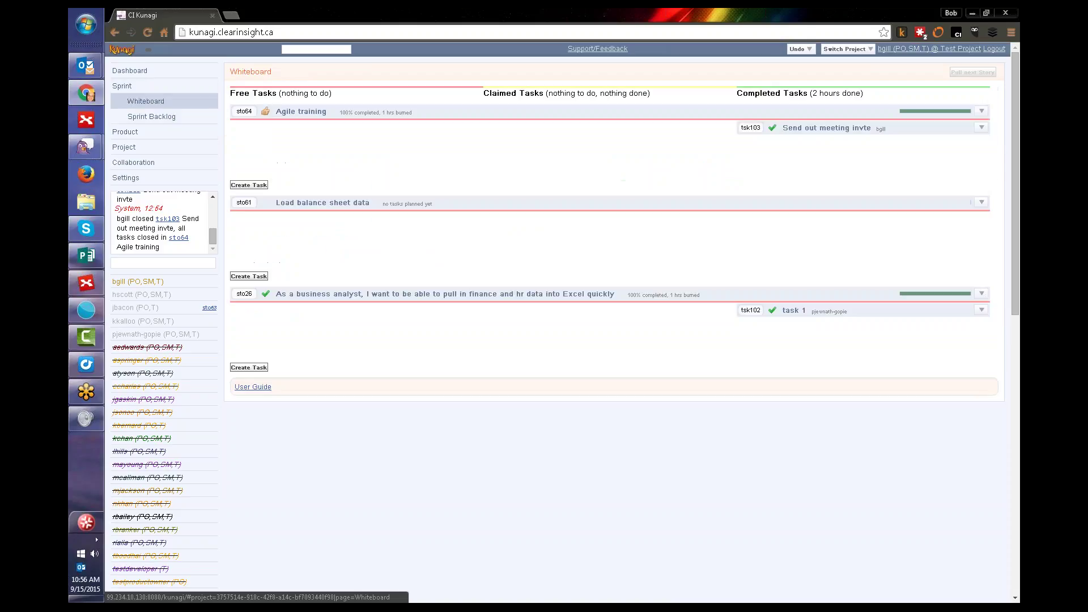
Review the Sprint Backlog, Product Backlog and Quality Backlog in turn
left_click(150, 120)
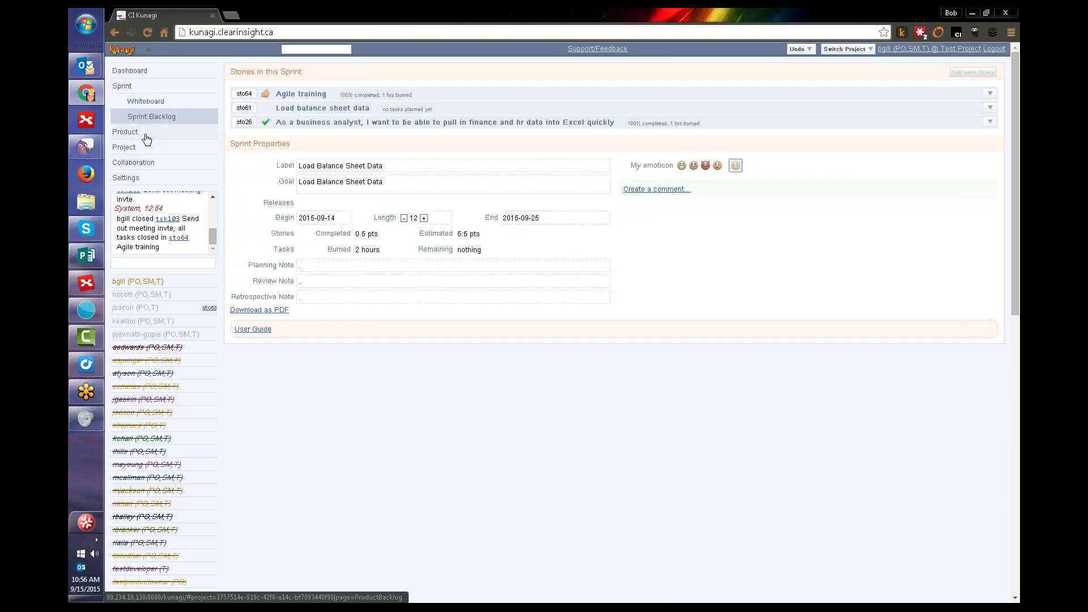
left_click(146, 139)
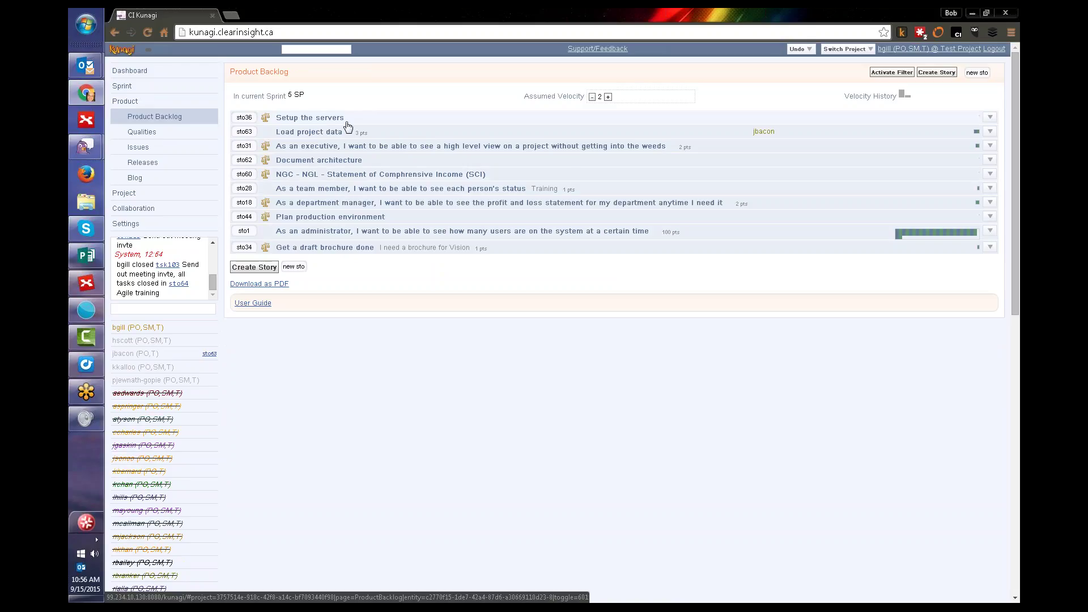
left_click(169, 139)
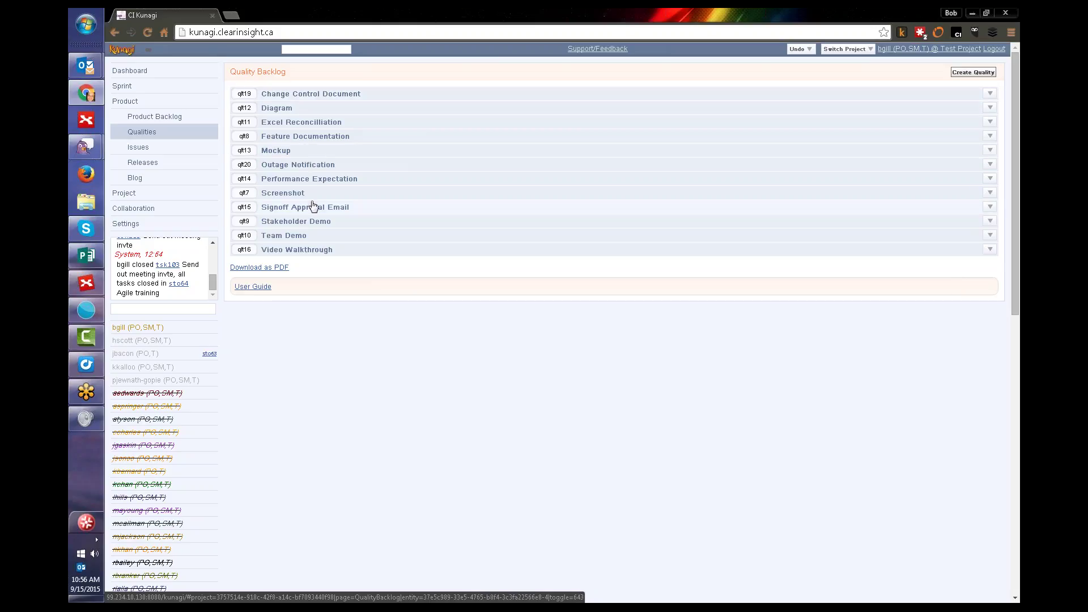
Open the product's issues, collapse "Add a flattr-button", and examine the "New issue" inbox entry before collapsing it
left_click(160, 151)
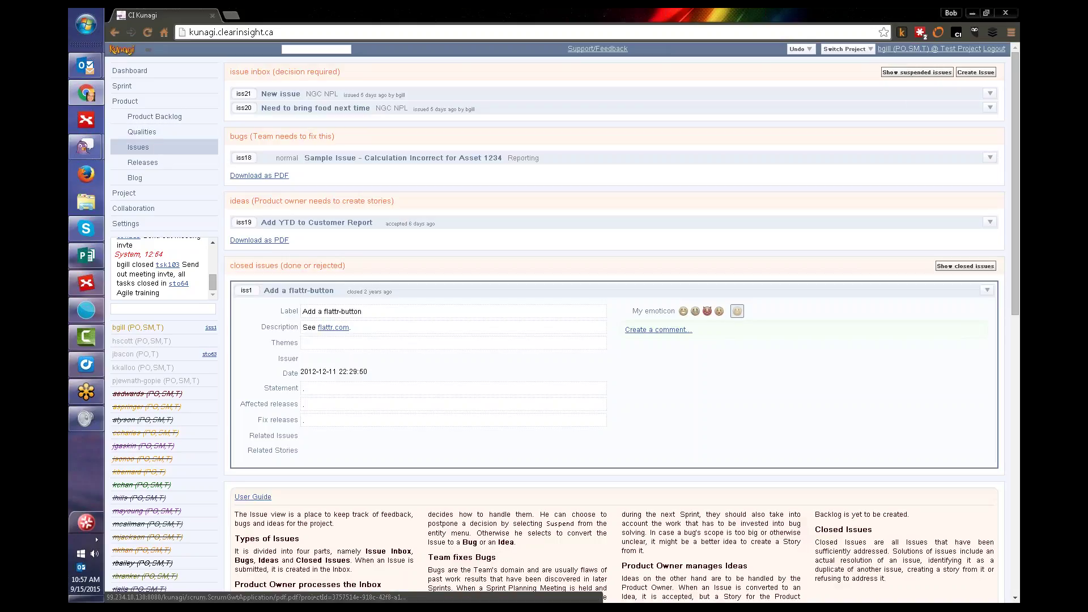
left_click(389, 290)
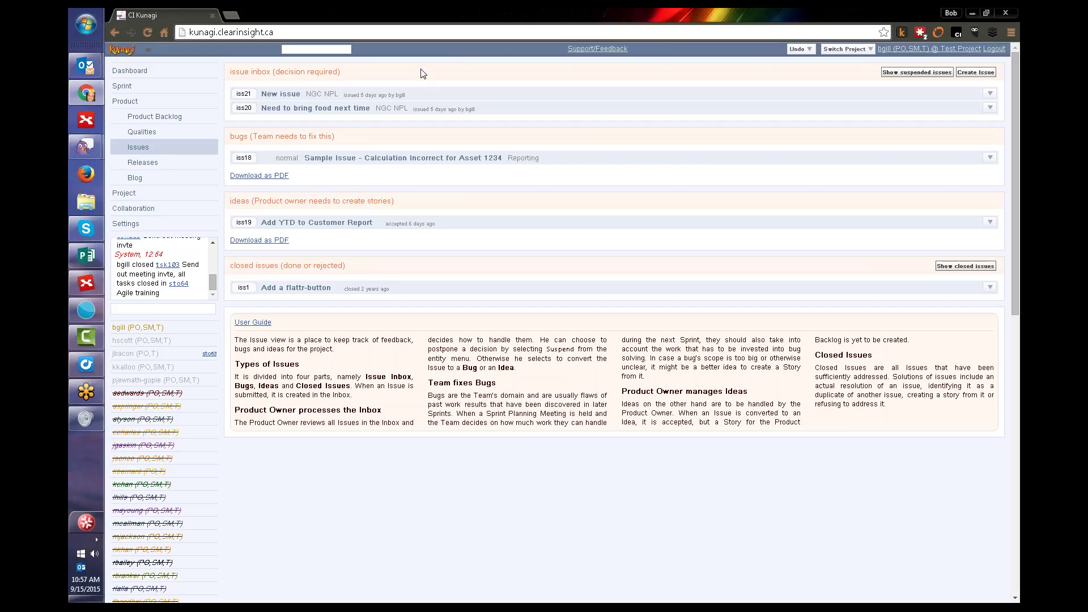
left_click(412, 100)
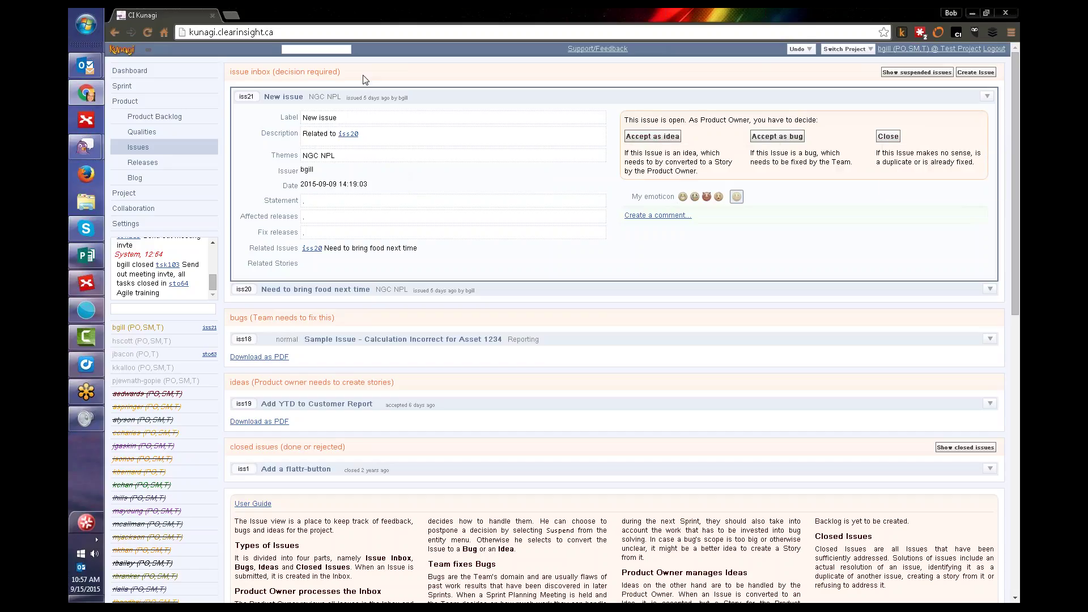
left_click(352, 98)
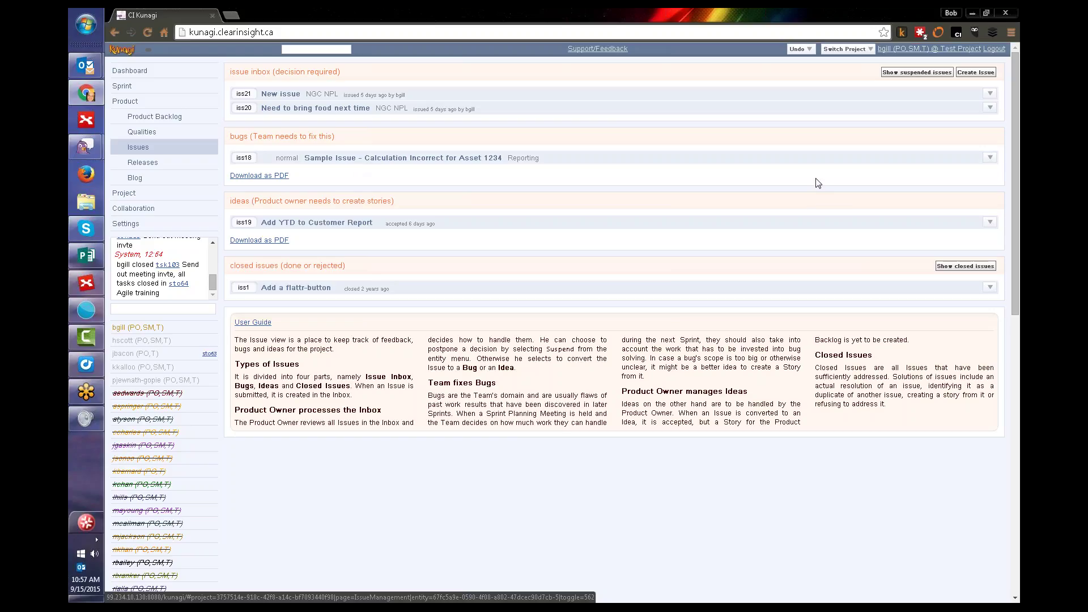
Examine the actions available for the "Add YTD to Customer Report" idea and dismiss them without choosing any
left_click(989, 163)
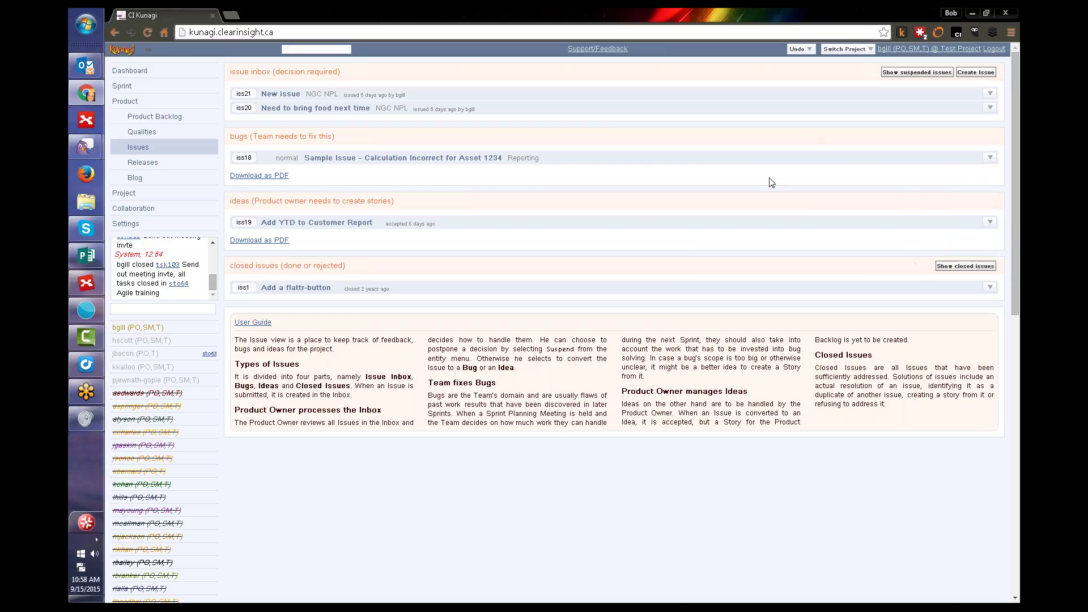
left_click(994, 222)
left_click(990, 223)
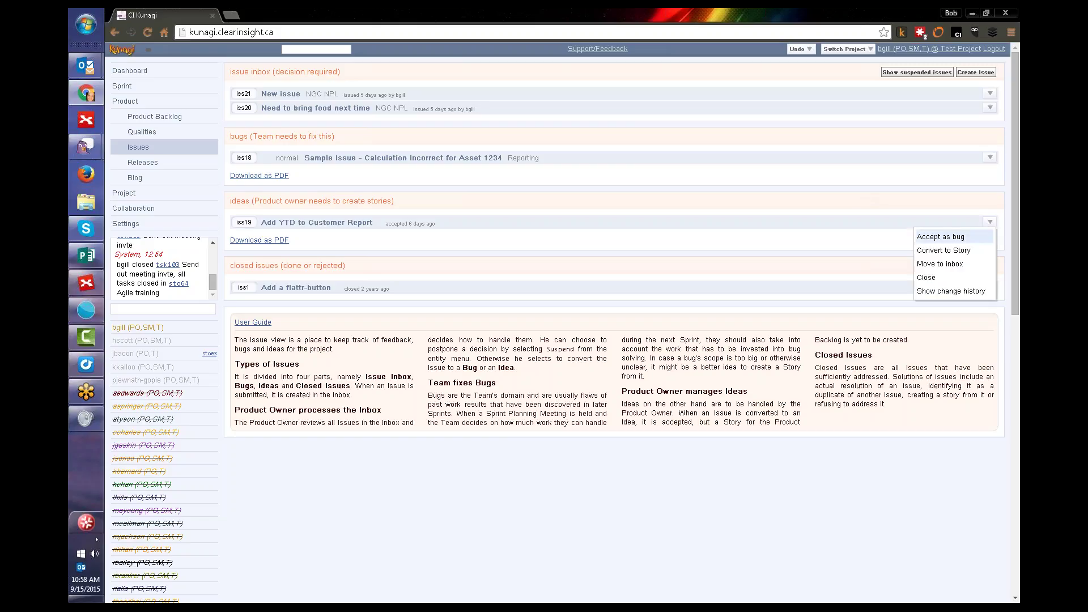
left_click(820, 204)
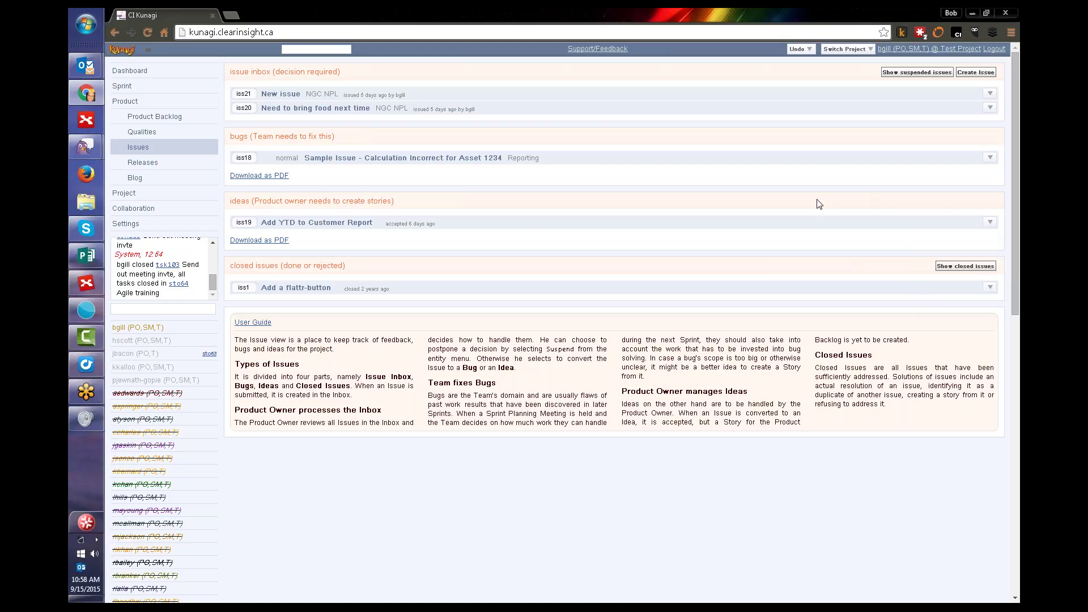
Open the product releases and examine the "Team Trained on Agile" release's notes, sprints and issues
left_click(157, 164)
left_click(158, 149)
left_click(143, 162)
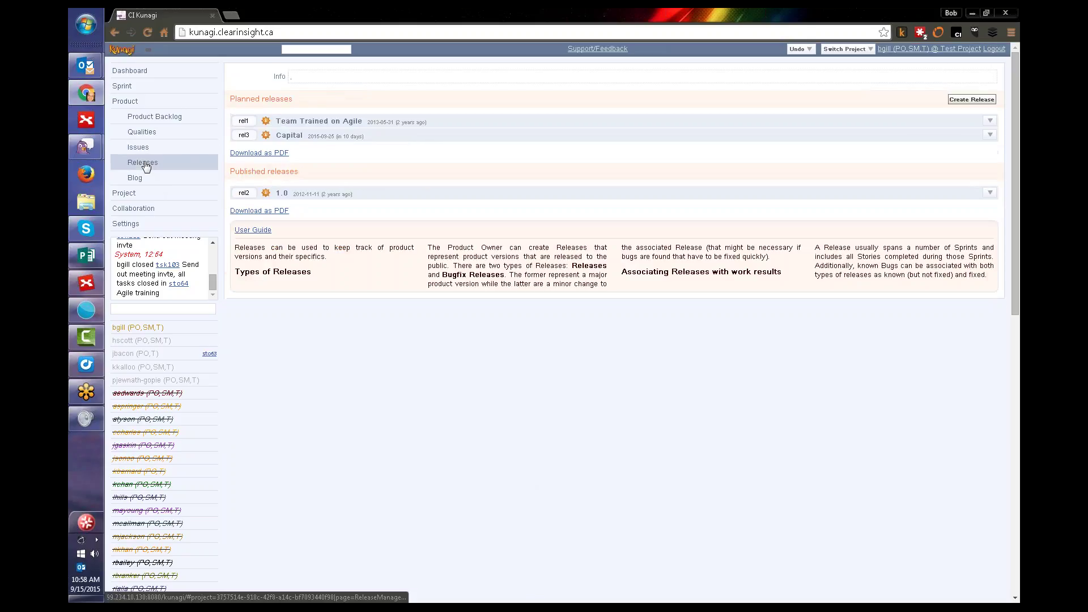
left_click(371, 122)
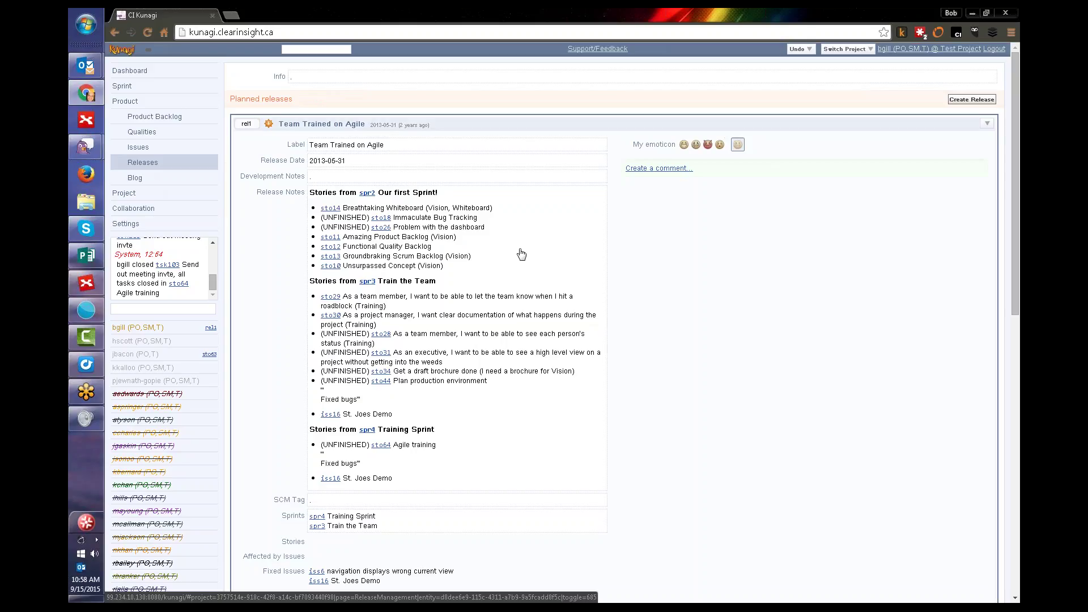
scroll(699, 366, "down", 1)
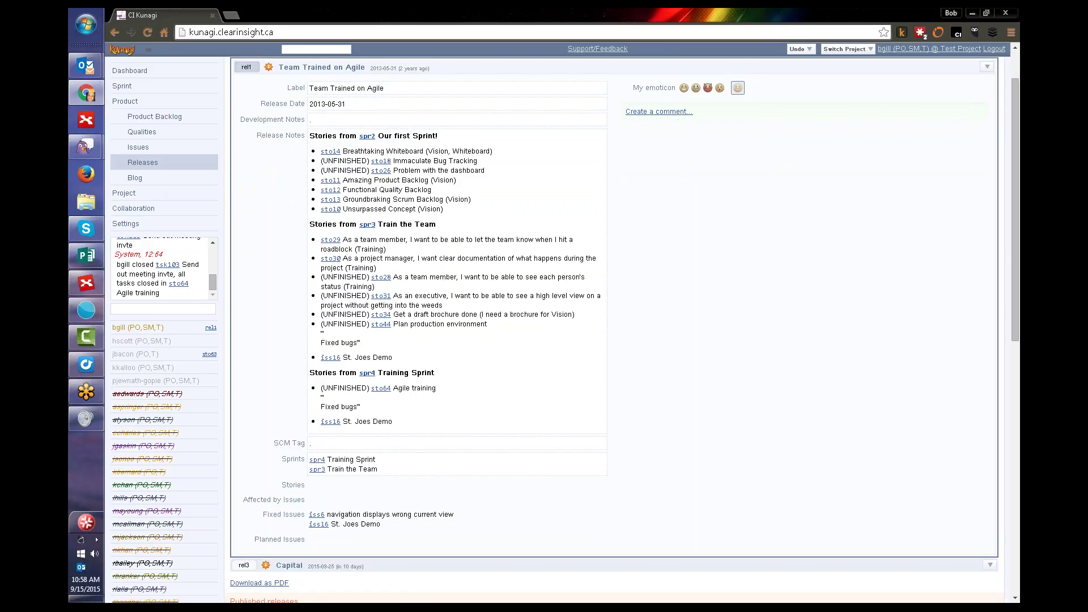
scroll(830, 425, "down", 2)
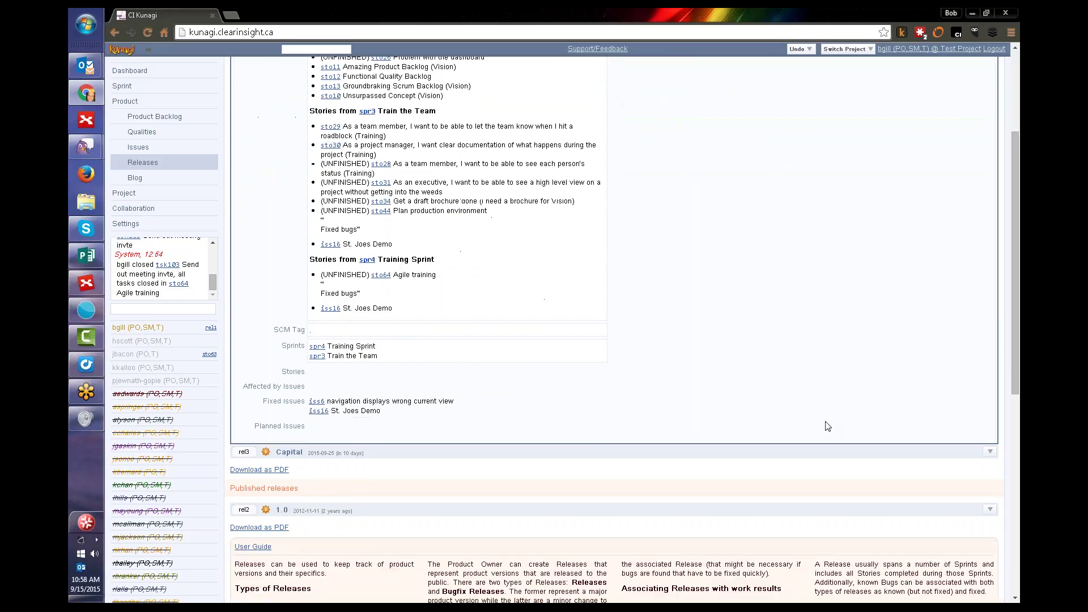
left_click(404, 363)
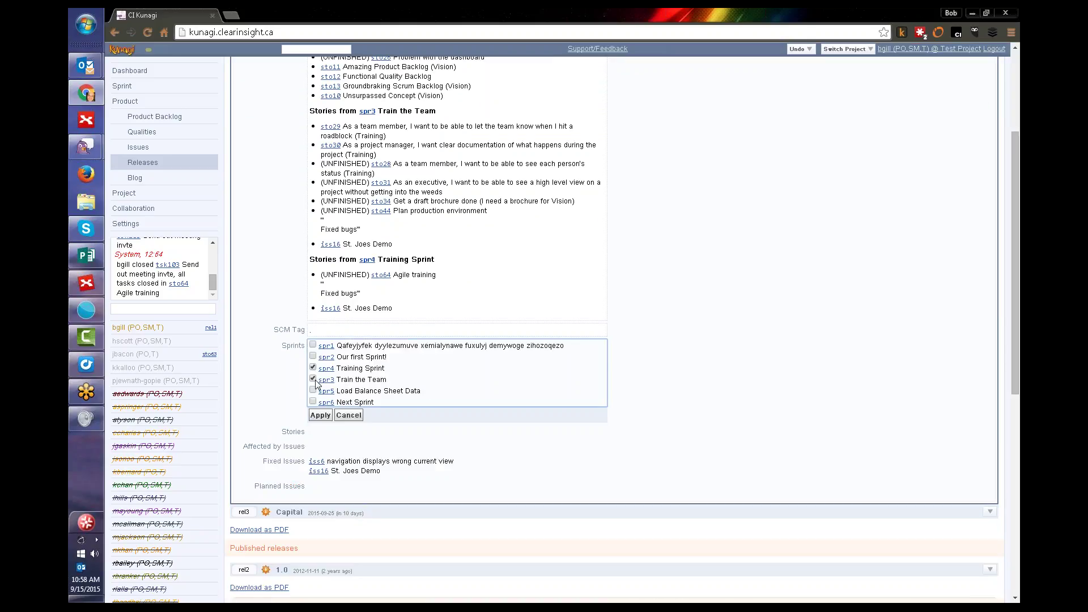
left_click(313, 378)
left_click(348, 416)
Review the "Team Trained on Agile" release's stories and assigned sprints, and collapse its details
scroll(697, 443, "up", 3)
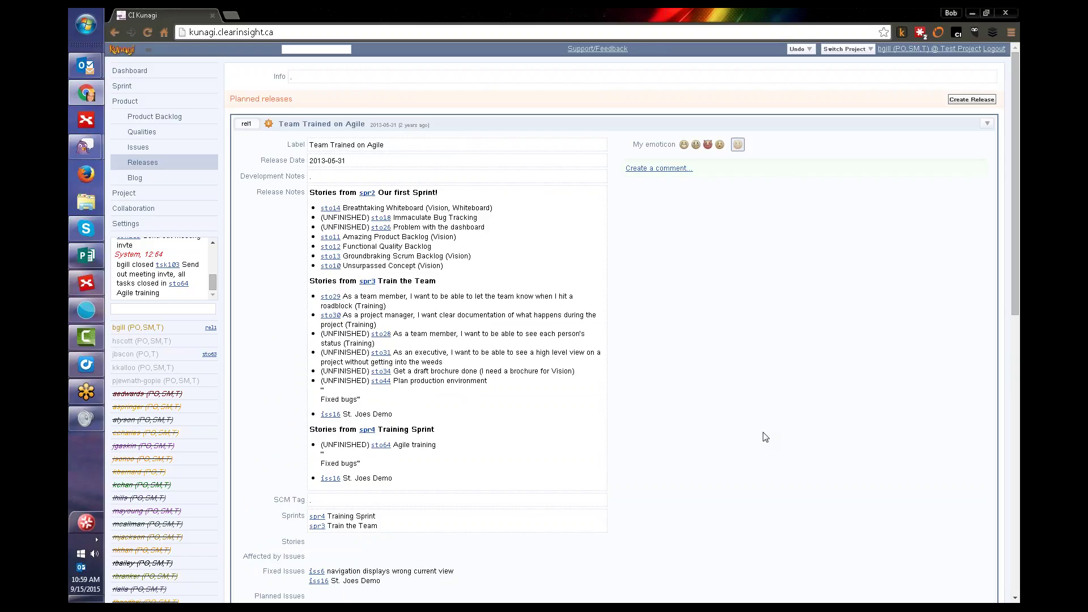
scroll(765, 437, "down", 2)
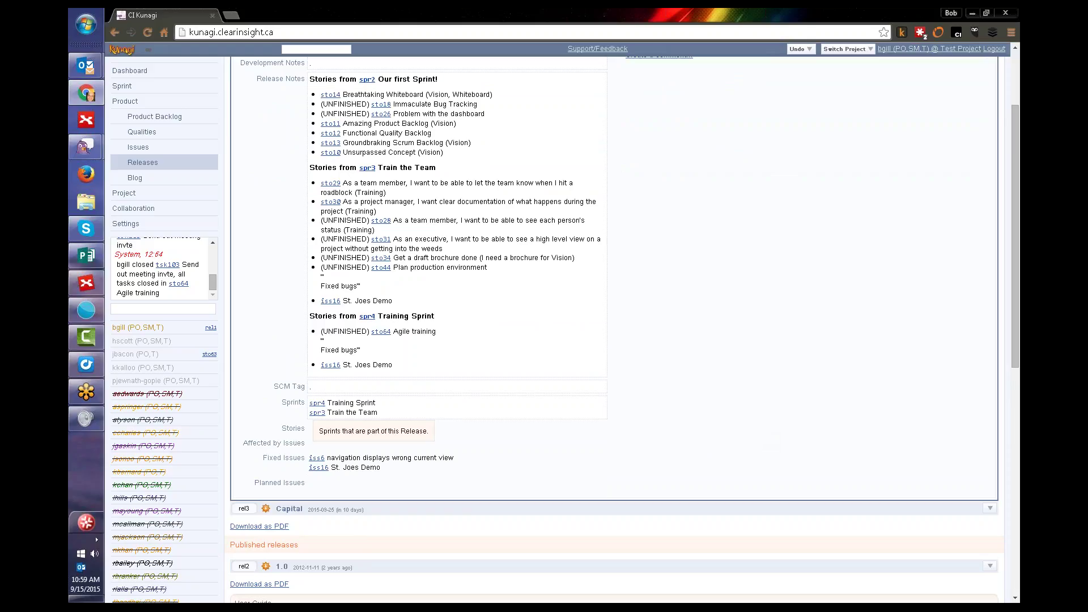
scroll(816, 306, "up", 2)
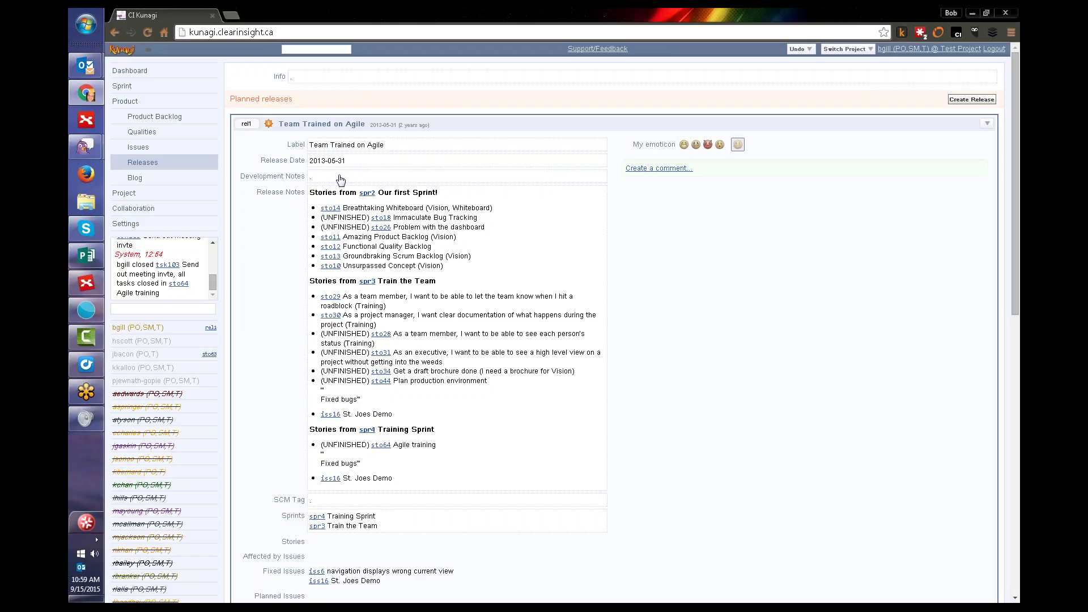
left_click(328, 124)
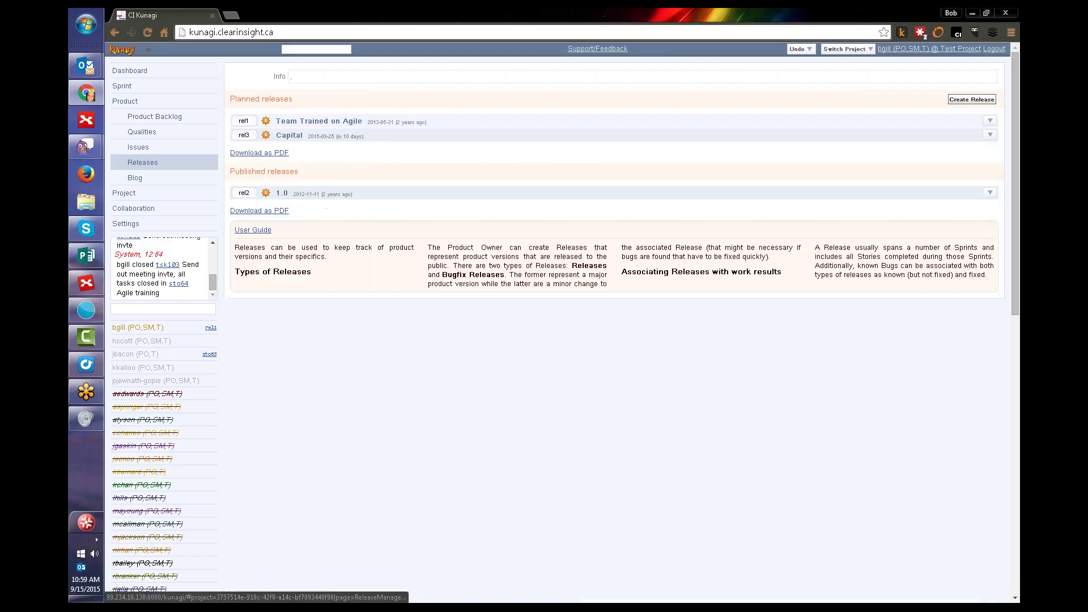
View the product's blog entries and the project's impediment list
left_click(136, 178)
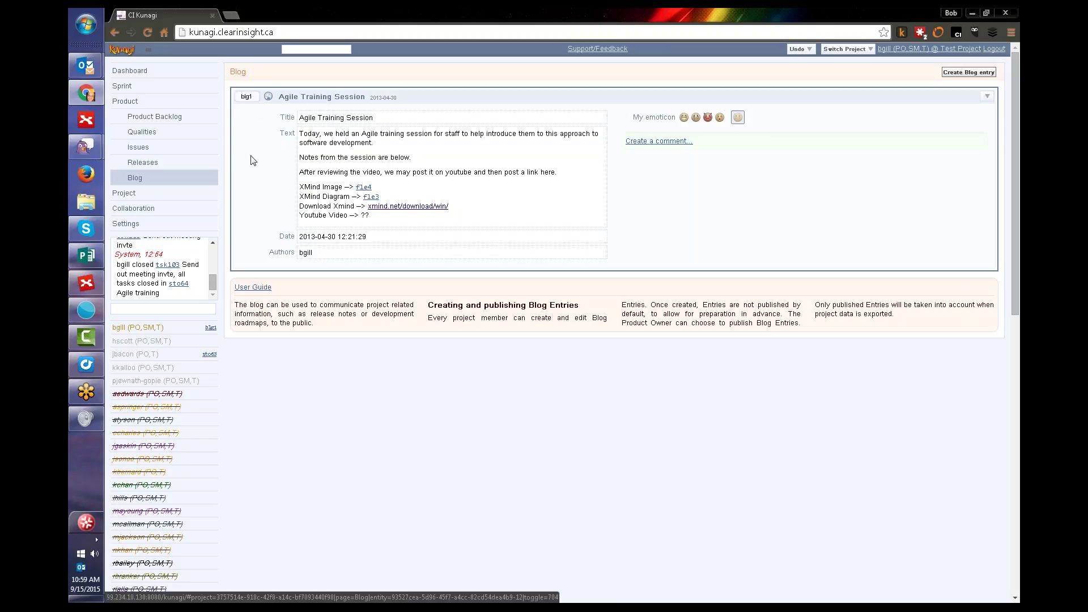
left_click(141, 197)
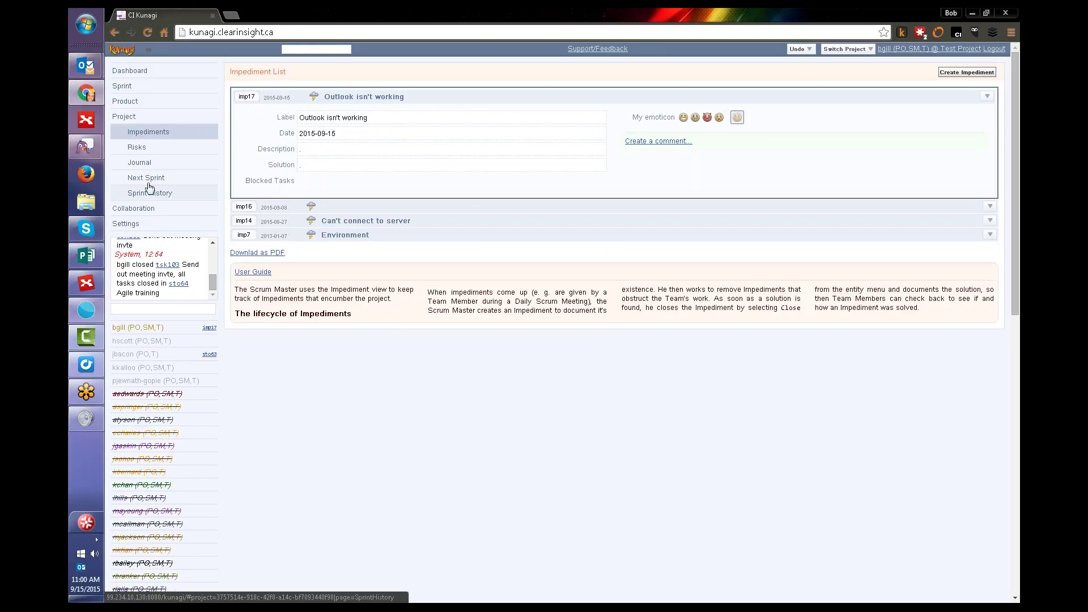
Examine the impact and probability options of the competing-priorities risk, along with the guide's risk prioritization table
left_click(139, 148)
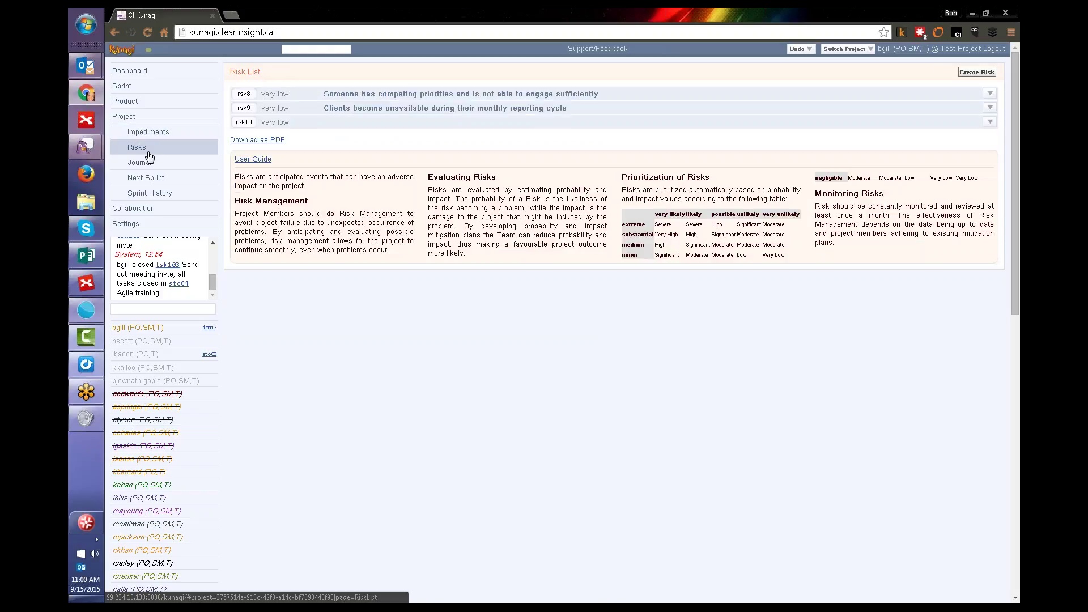
left_click(356, 97)
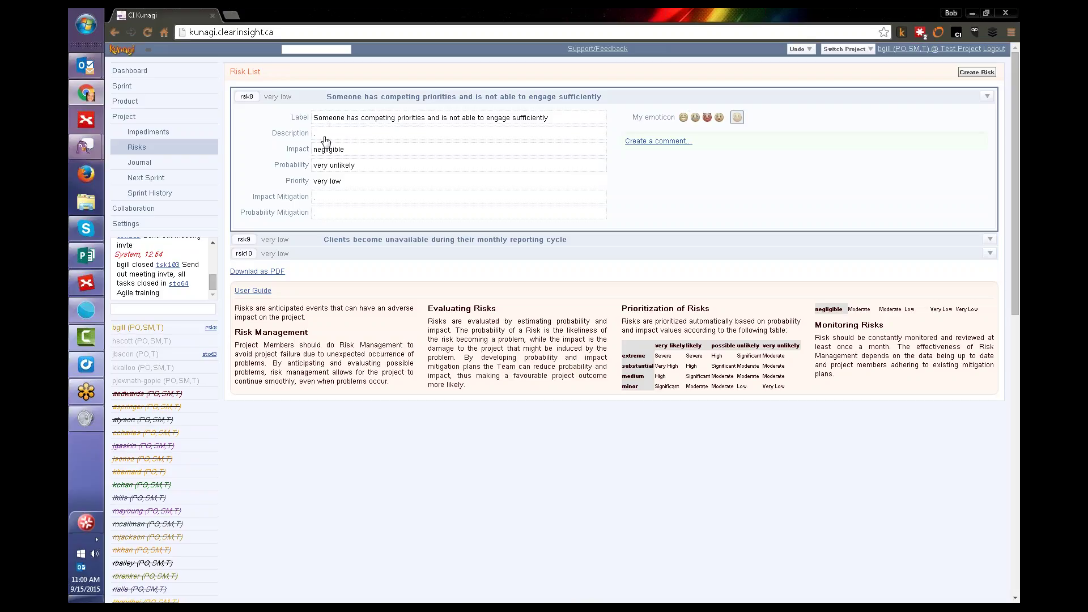
left_click(365, 150)
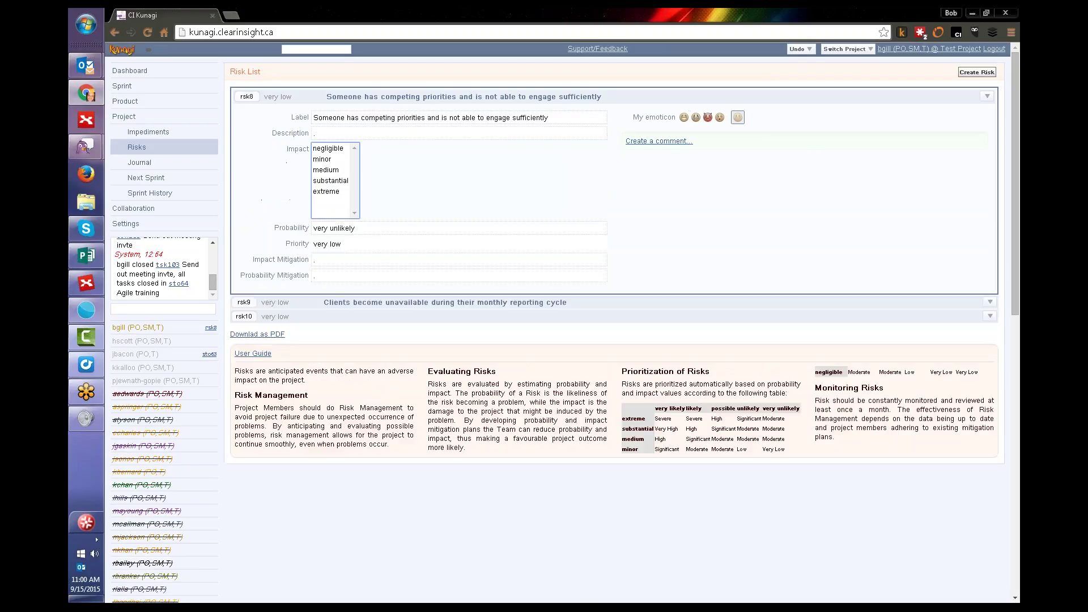
left_click(430, 232)
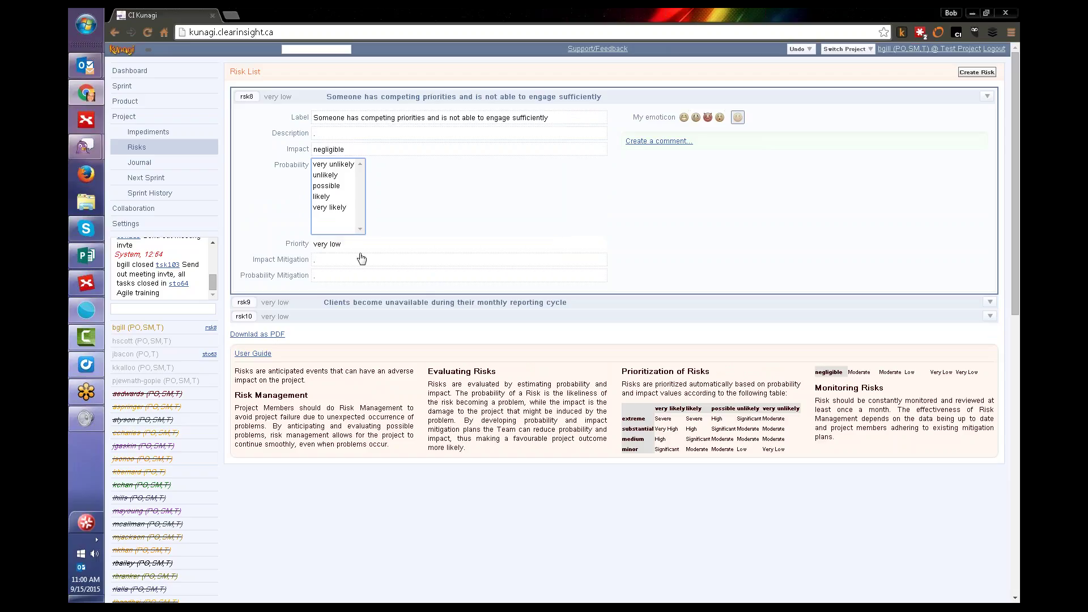
left_click_drag(471, 452, 786, 459)
left_click(786, 459)
mouse_move(325, 266)
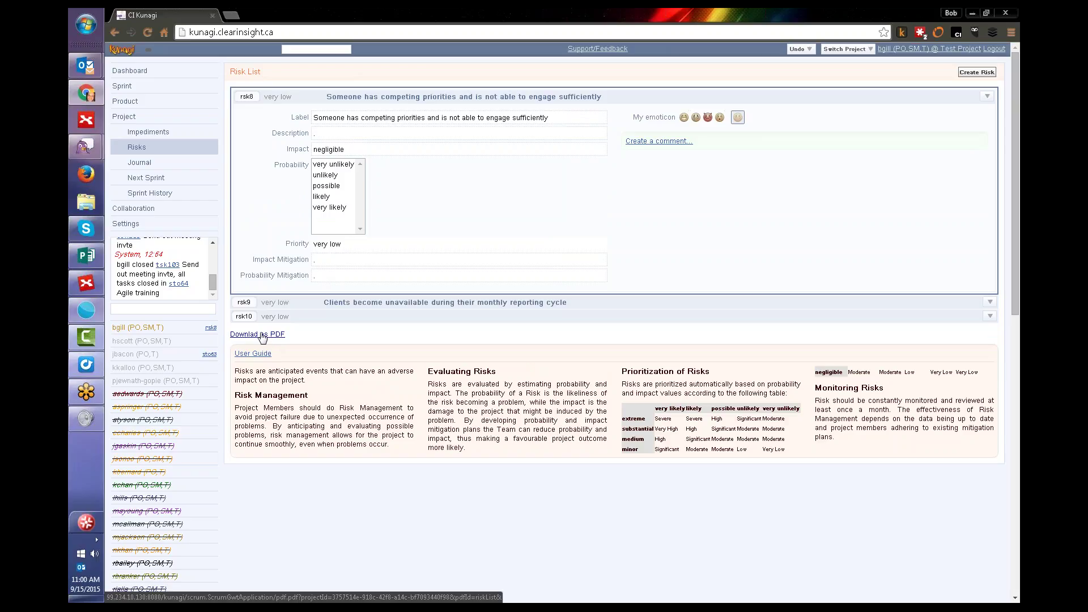
Review the project journal's events and the properties of the next and current sprints
left_click(157, 168)
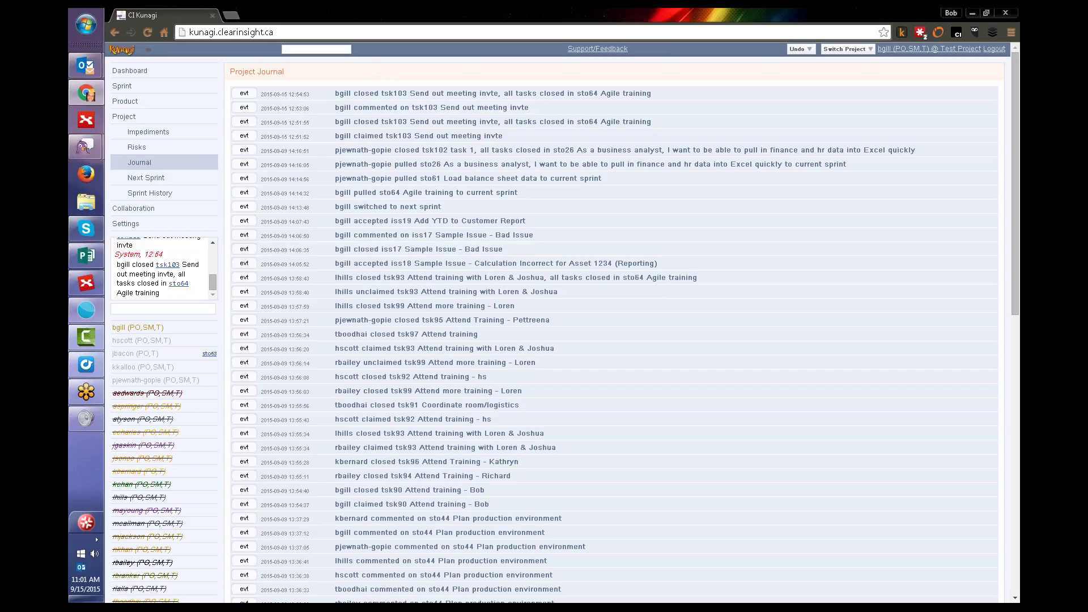
left_click(137, 180)
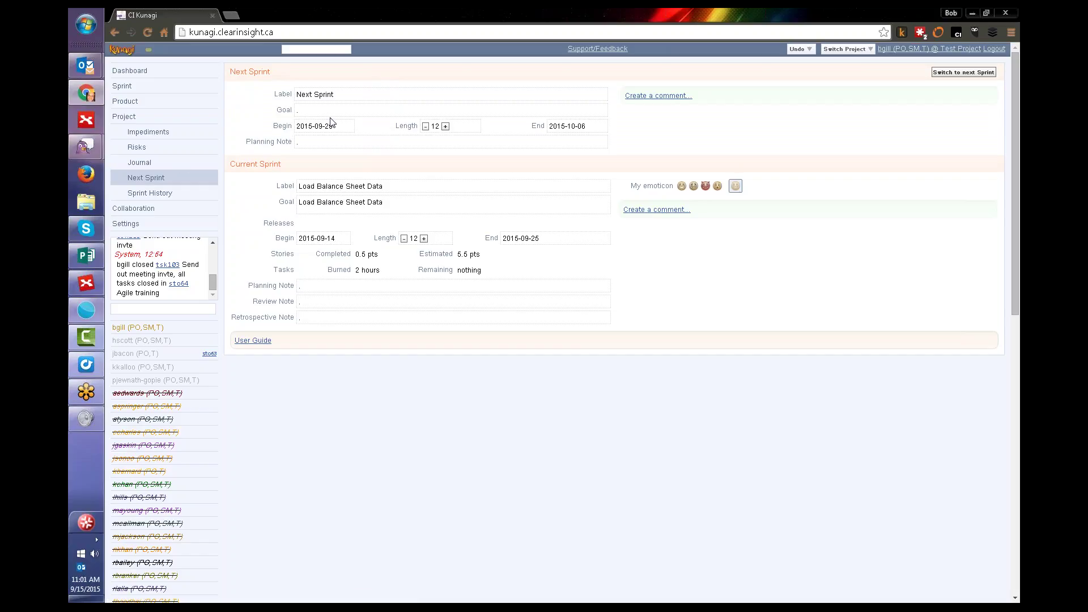
mouse_move(344, 99)
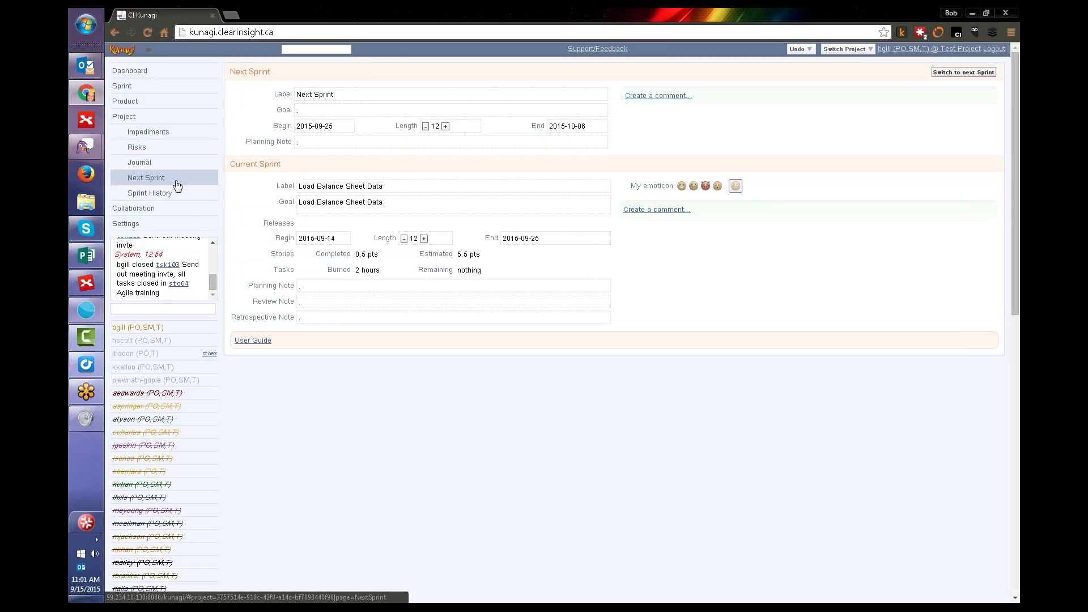
In the sprint history, examine the "Functional Quality Backlog" story and its "Marry Storys and Qualitys" task, collapsing the task again
left_click(148, 193)
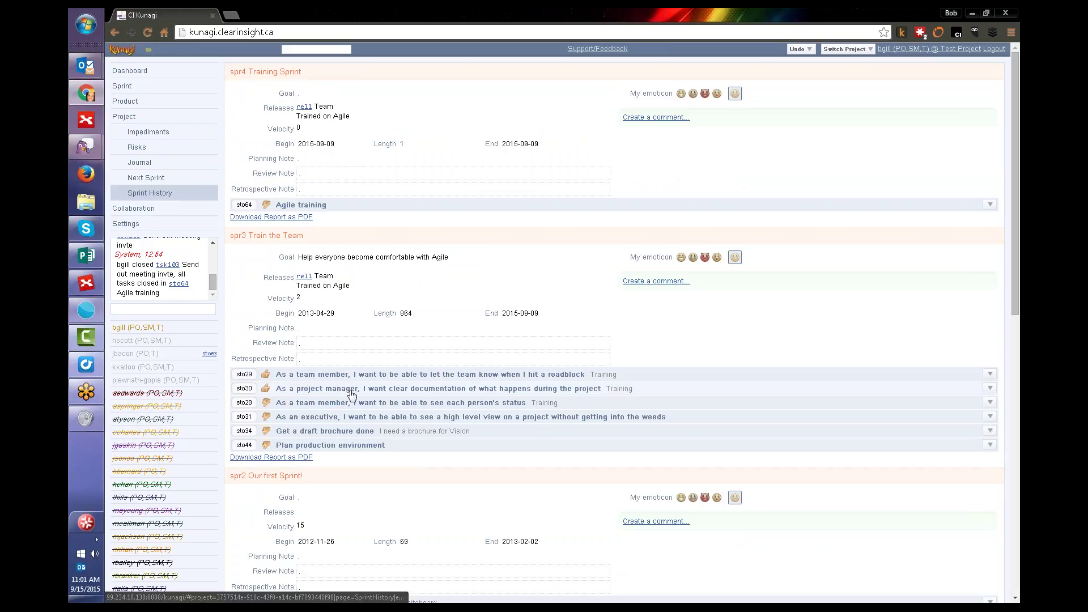
scroll(351, 395, "down", 5)
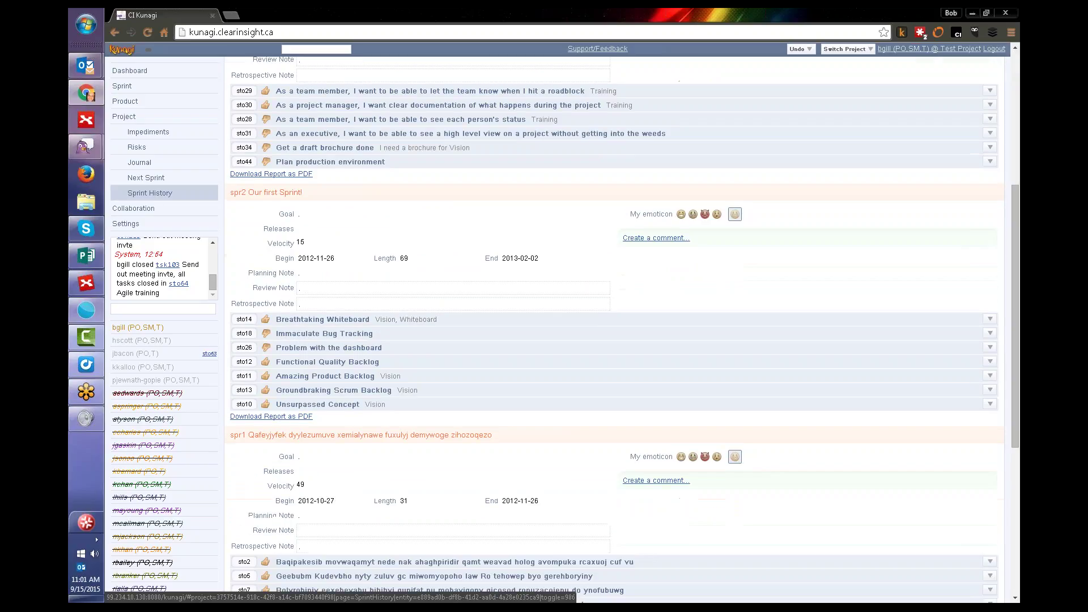
scroll(360, 425, "down", 1)
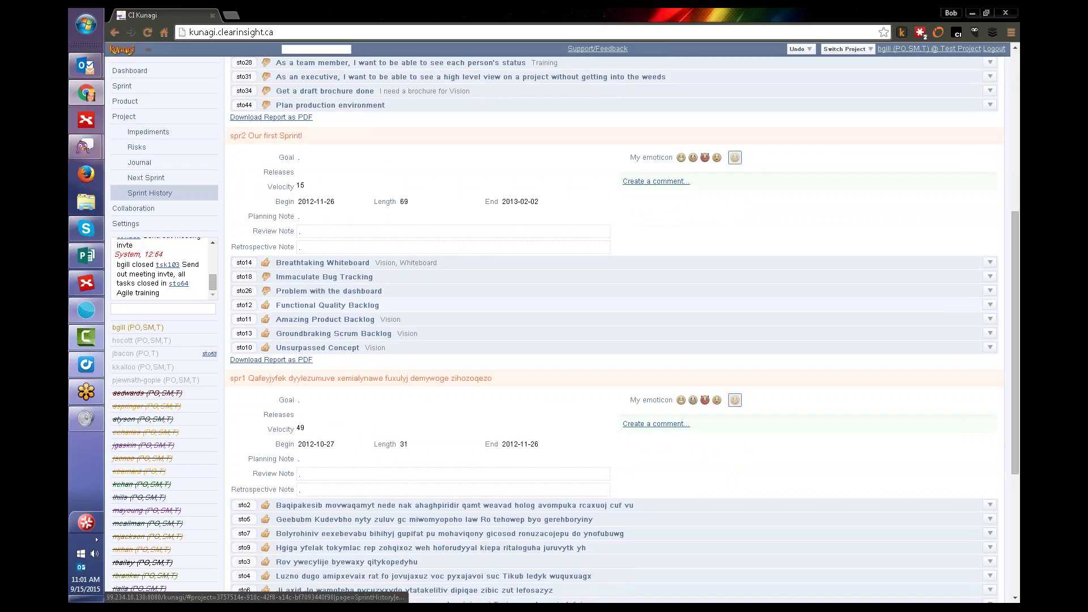
left_click(328, 305)
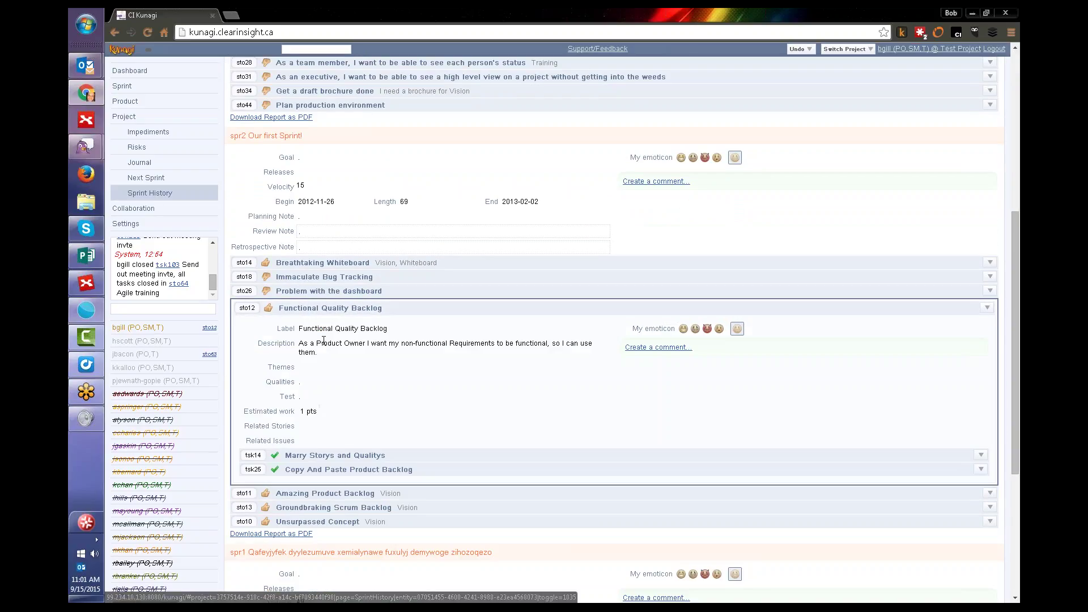
left_click(310, 457)
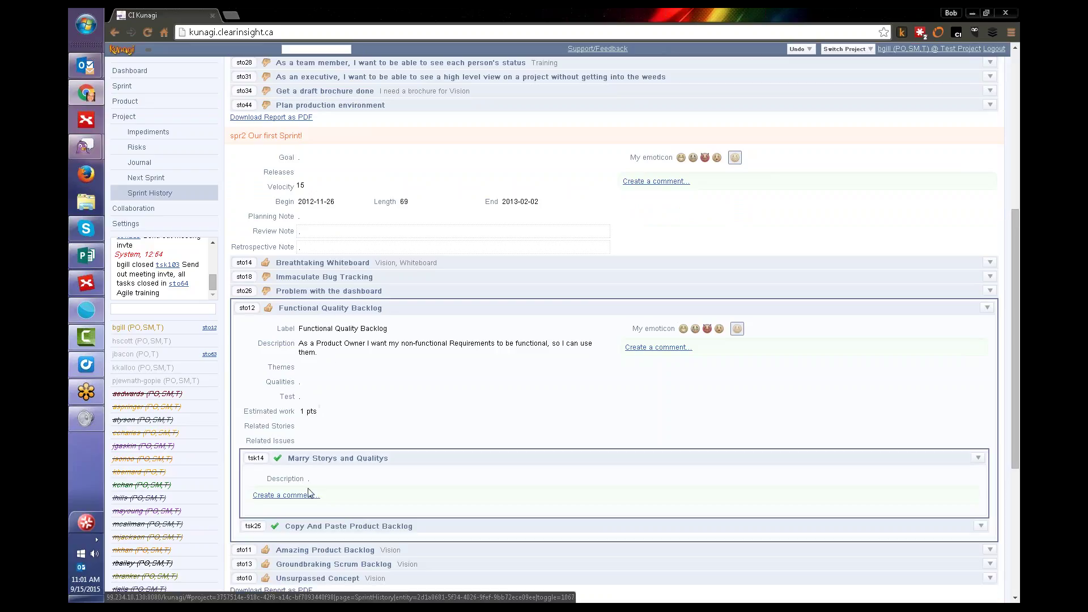
left_click(313, 458)
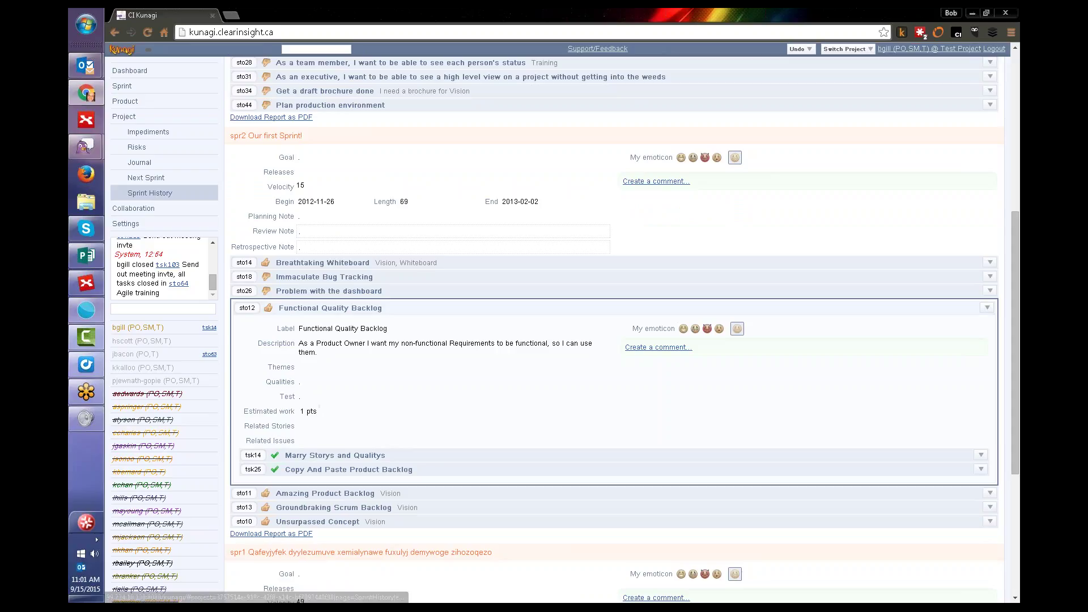
Collapse the "Functional Quality Backlog" story in the sprint history, and review the collaboration wiki's StoryTemplate page before collapsing it
left_click(316, 309)
scroll(329, 329, "up", 3)
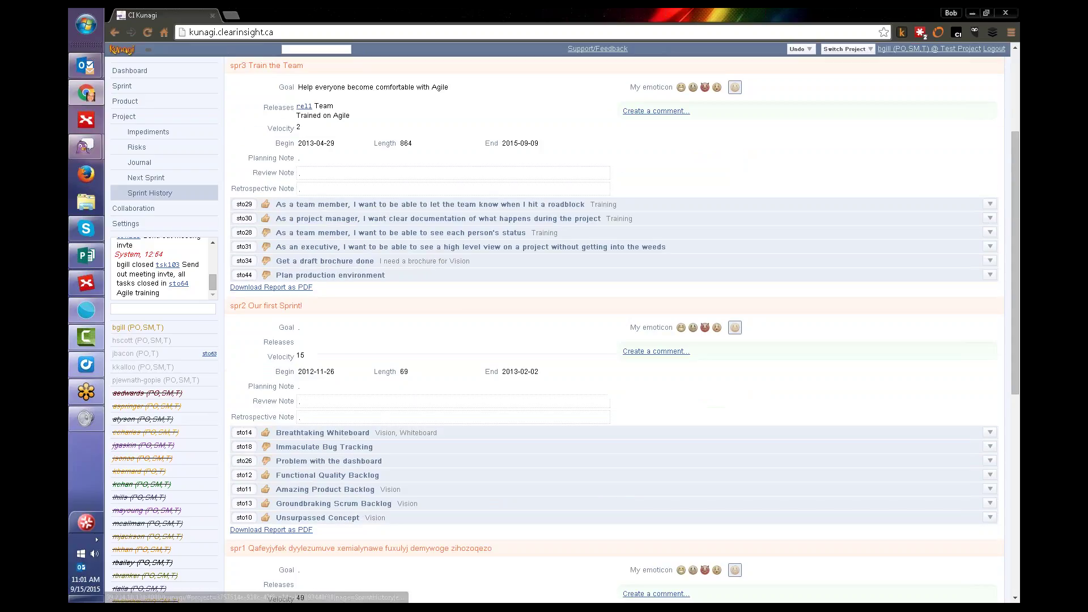
left_click(148, 210)
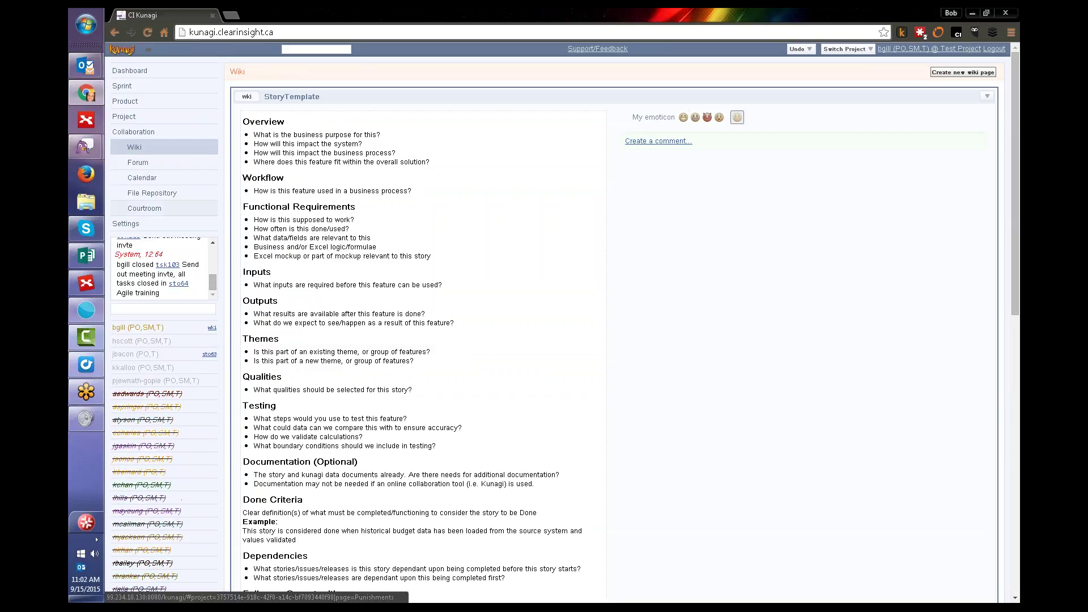
left_click(322, 100)
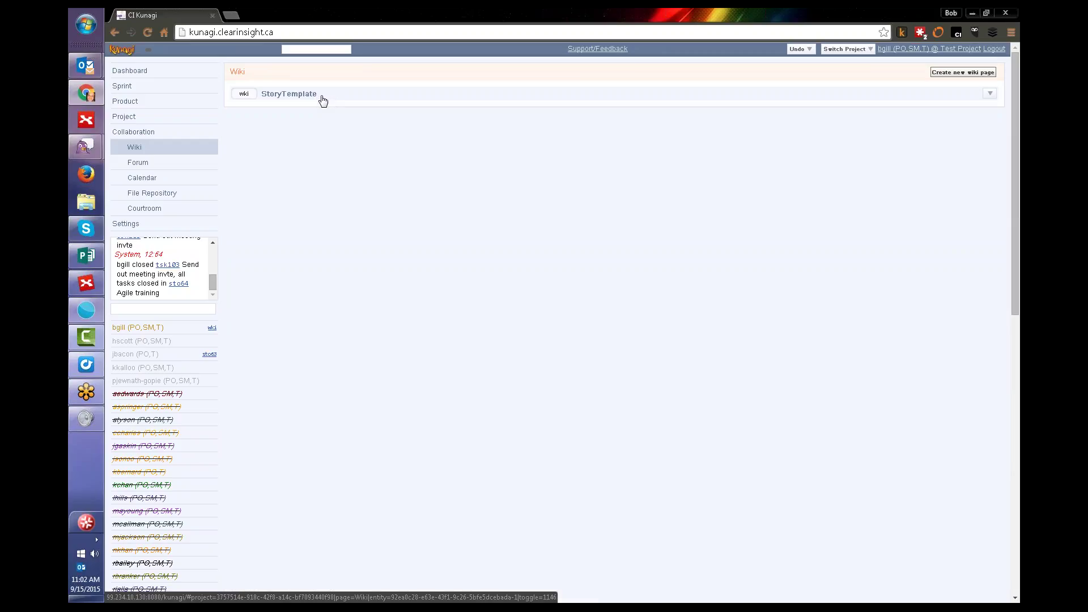
Look through the collaboration pages: the forum, the project calendar, the file repository and the courtroom
left_click(151, 171)
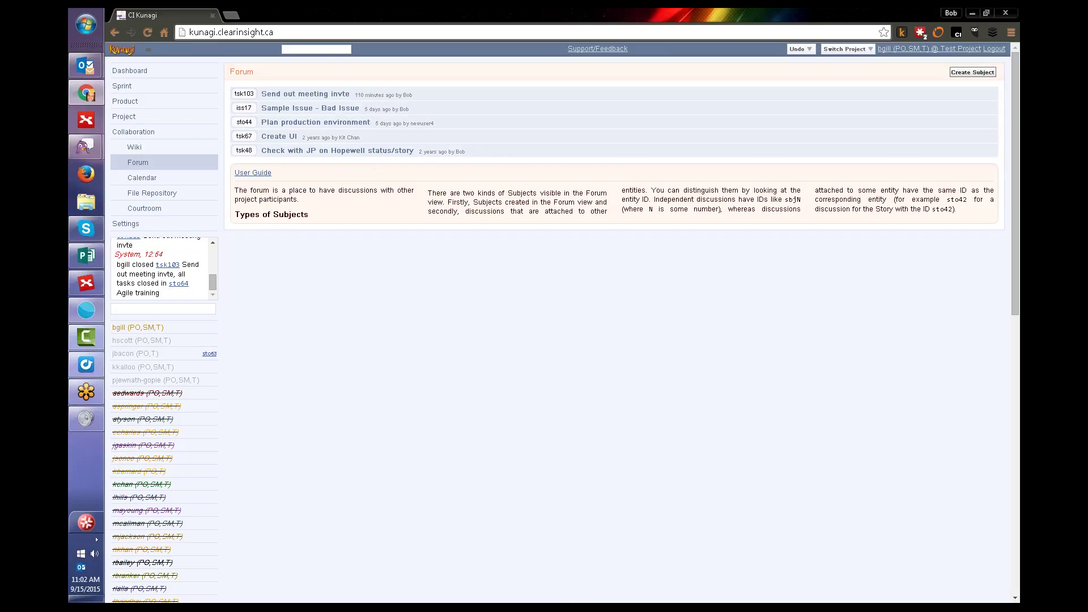
left_click(143, 179)
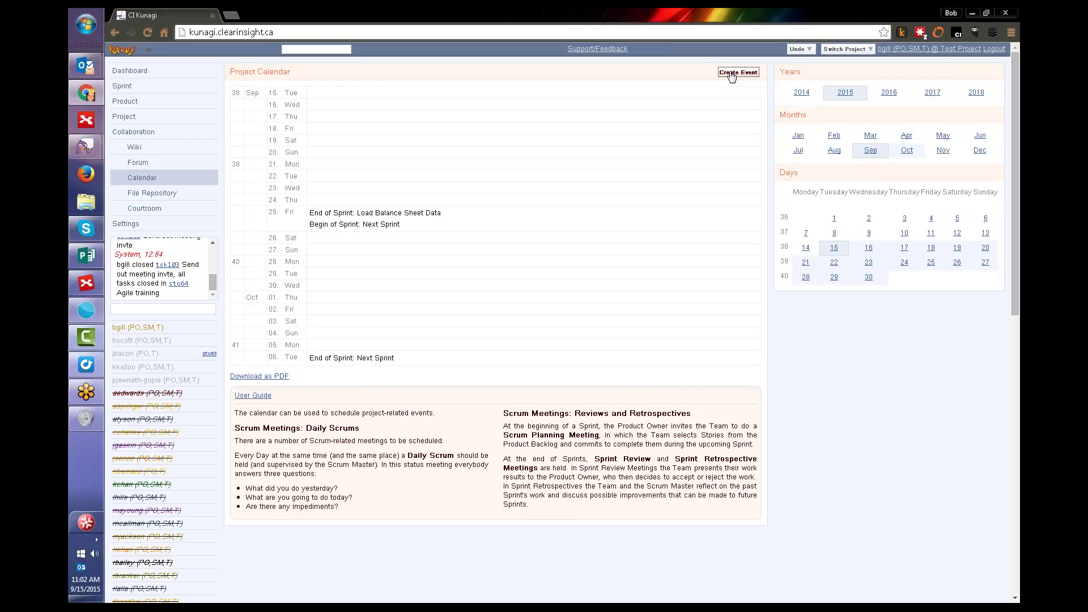
left_click(174, 196)
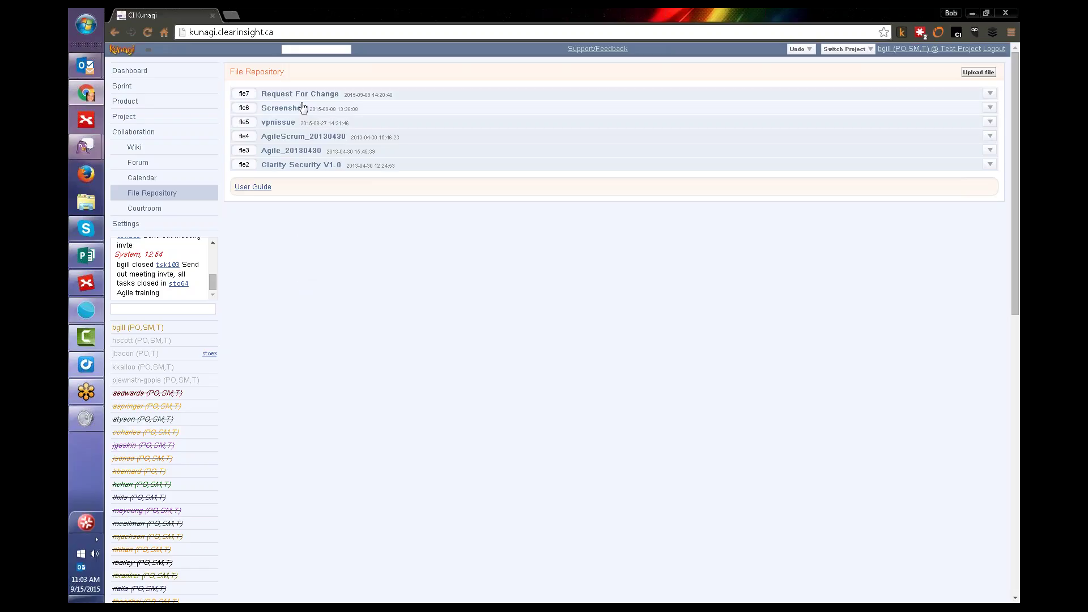
left_click(158, 211)
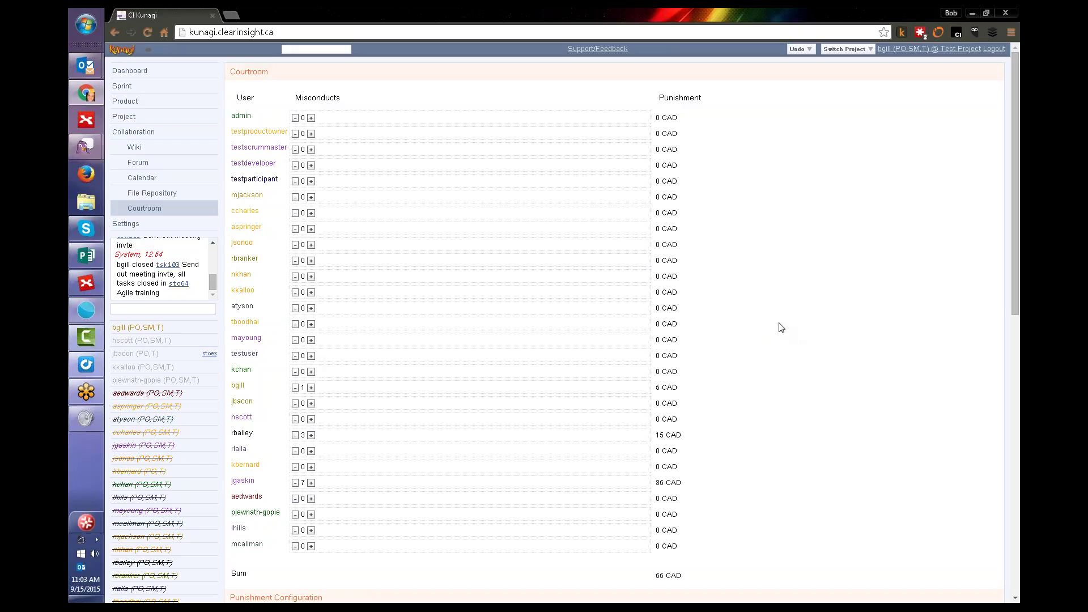
In the personal settings, examine the options for receiving emails on journal events and choose "no"
left_click(133, 229)
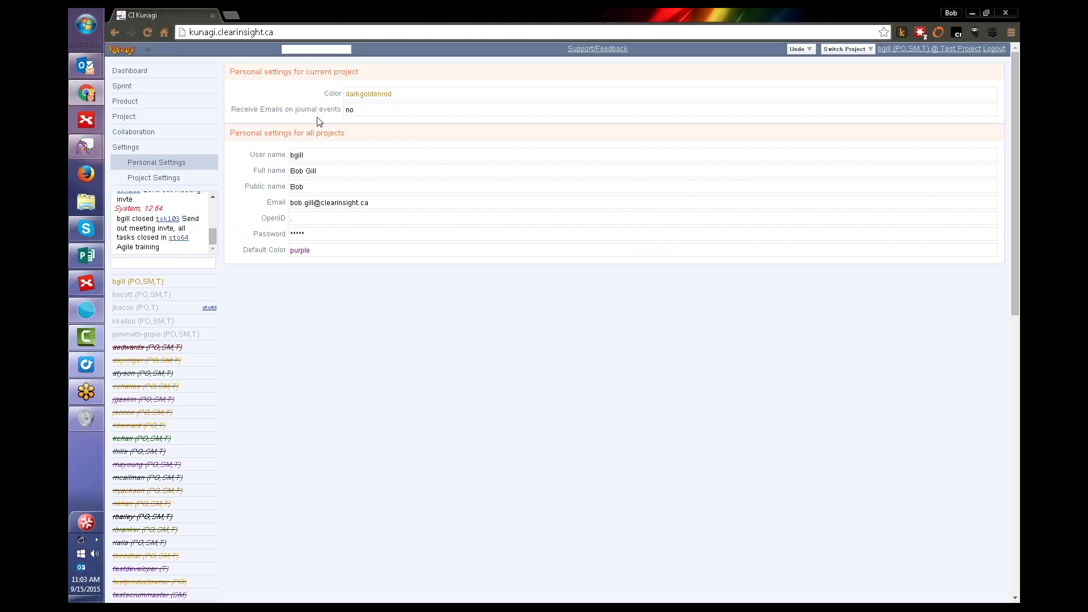
left_click(372, 112)
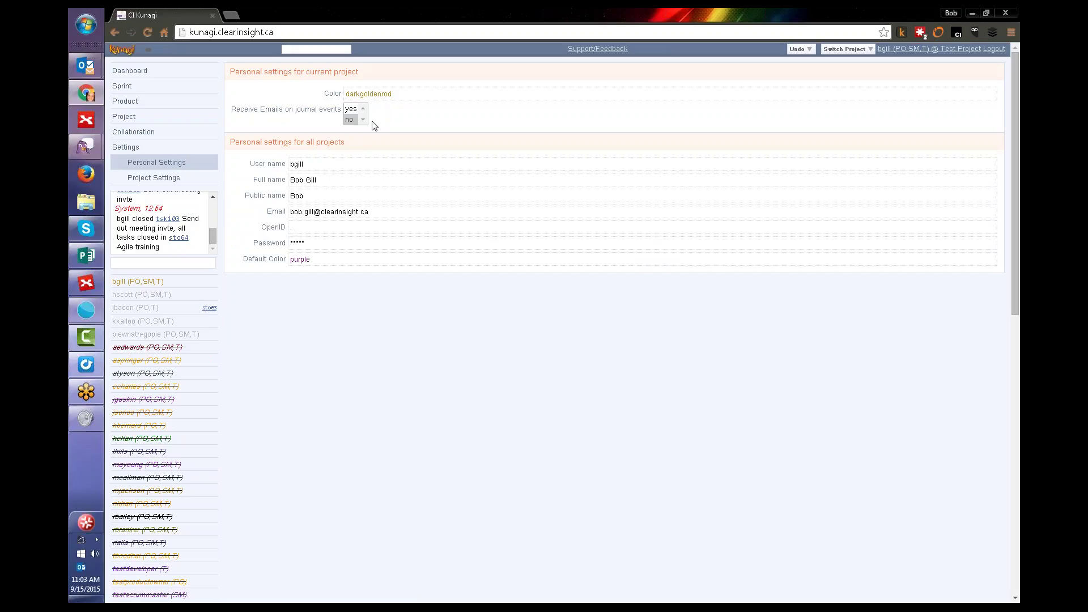
left_click(350, 119)
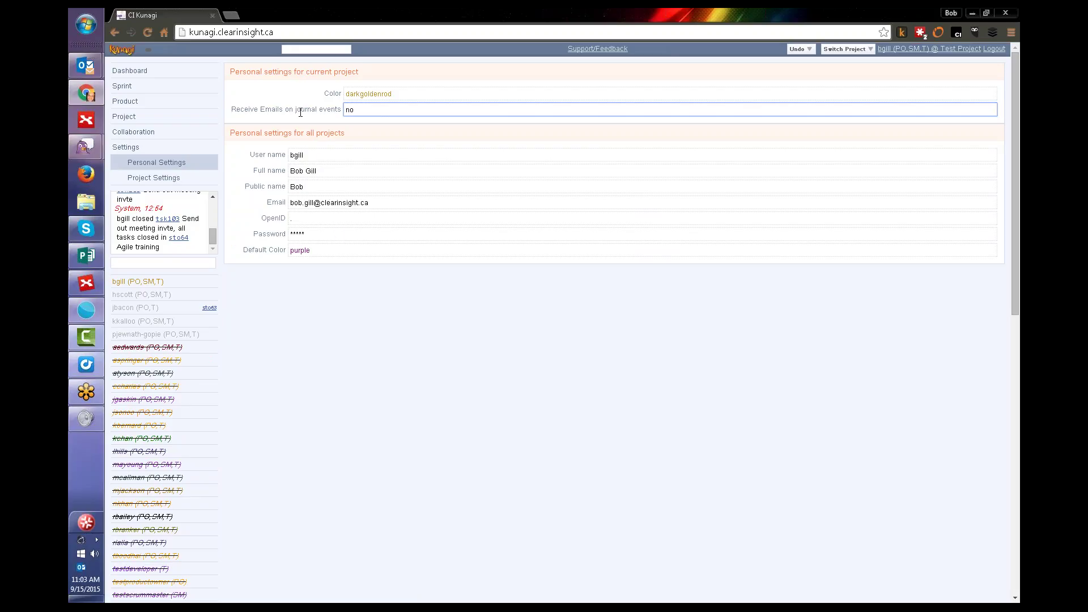
Review the project dashboard, including the overview of the team's current work
left_click(180, 73)
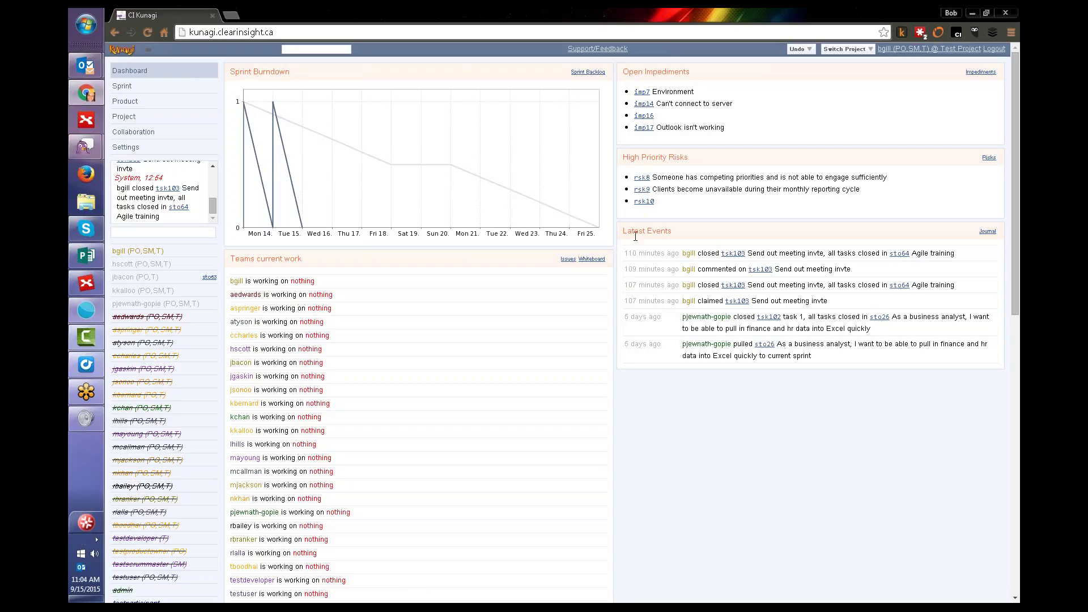
triple_click(233, 258)
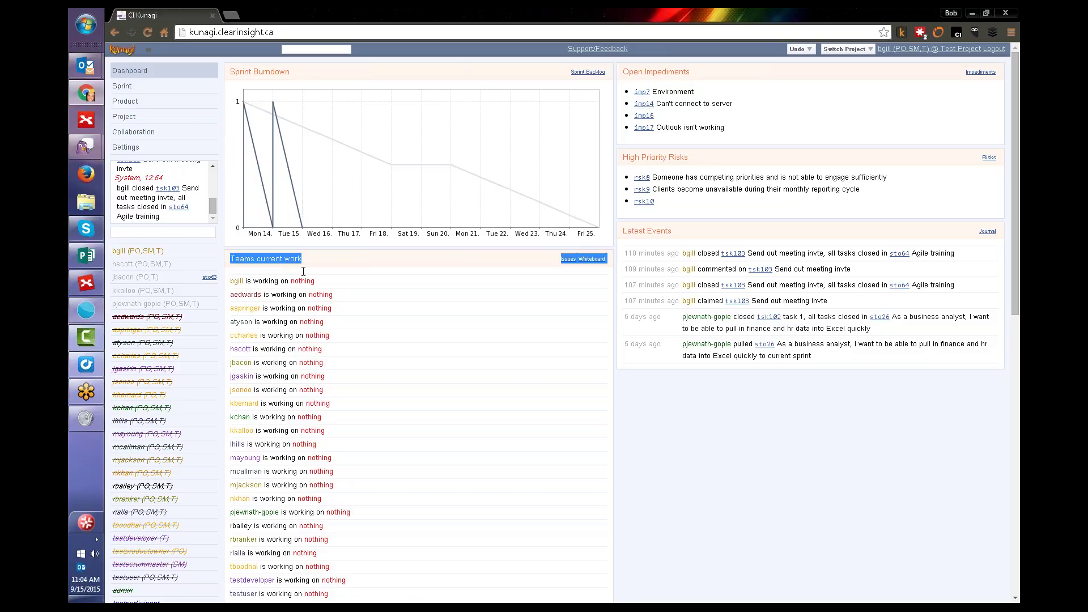
left_click(306, 263)
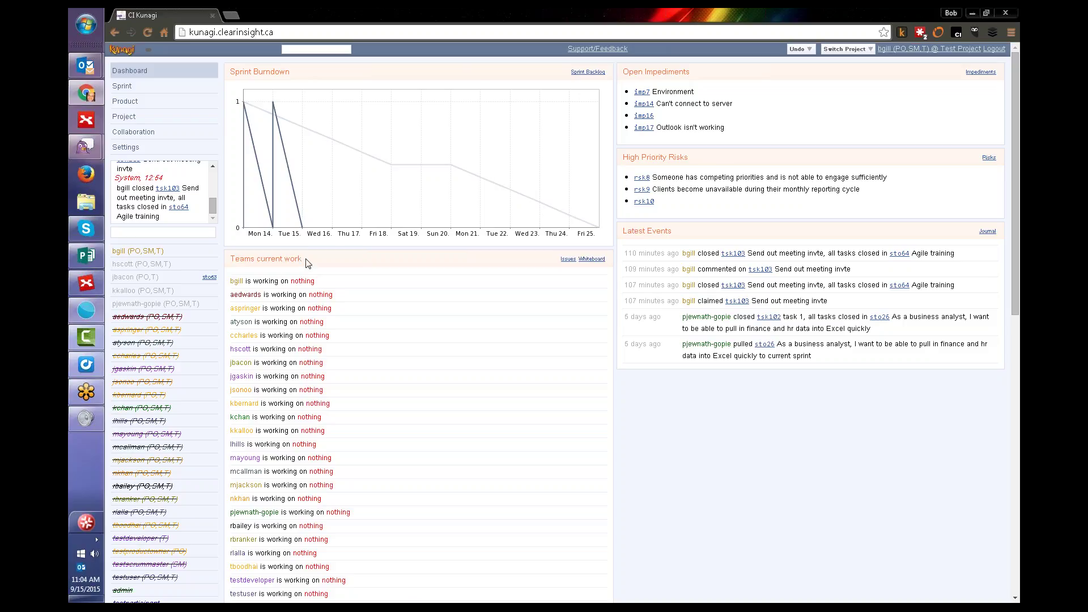